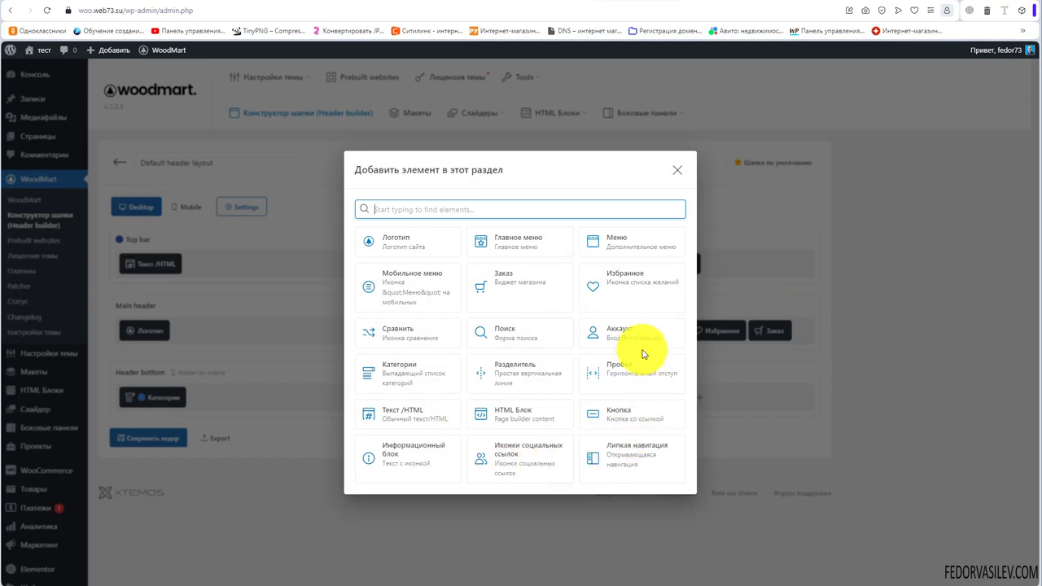
Step: Set the main header's Аккаунт element to show its login form as Боковая панель, and save both the element and the header
{"action": "left_click", "coordinate": [676, 170]}
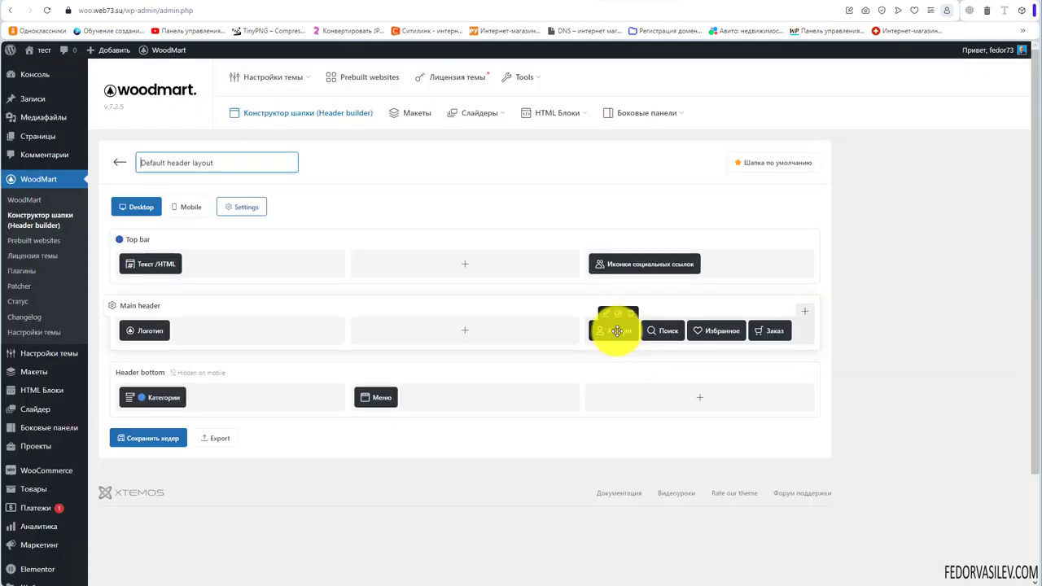
{"action": "mouse_move", "coordinate": [611, 331]}
{"action": "left_mouse_down"}
{"action": "mouse_move", "coordinate": [658, 337]}
{"action": "mouse_move", "coordinate": [600, 332]}
{"action": "left_mouse_up"}
{"action": "left_click", "coordinate": [606, 314]}
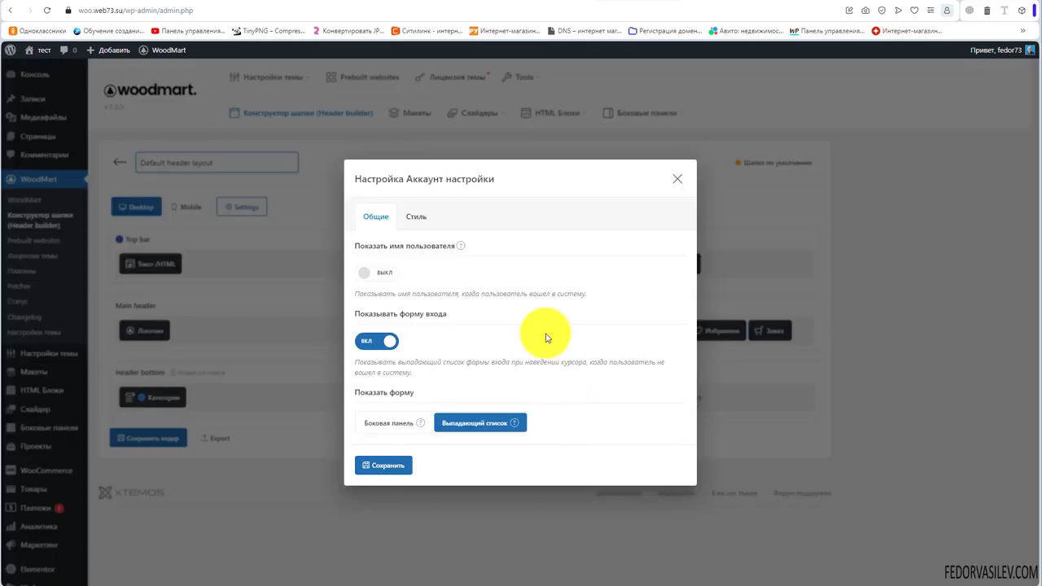
{"action": "mouse_move", "coordinate": [461, 248]}
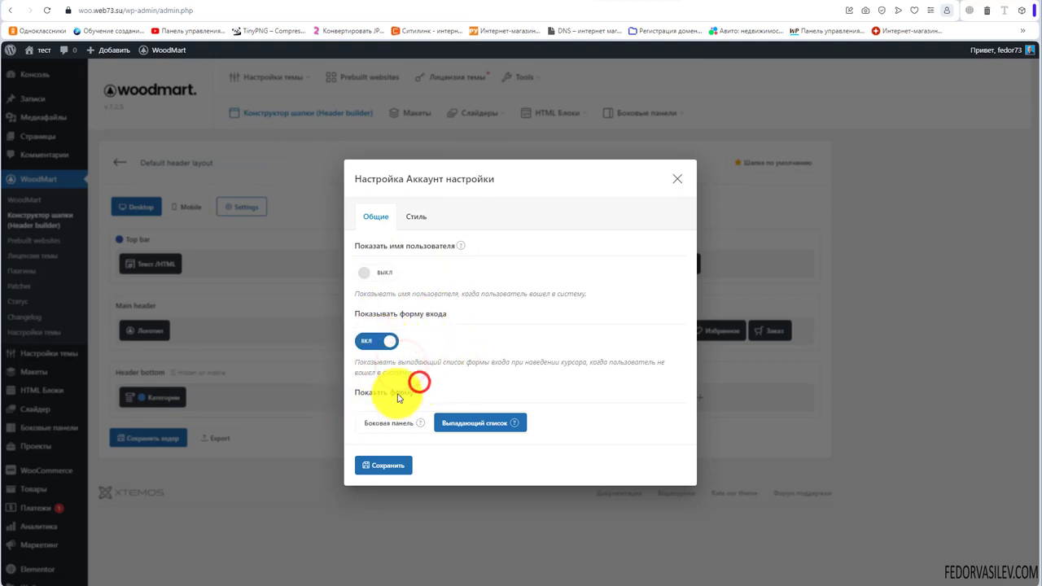
{"action": "mouse_move", "coordinate": [421, 424]}
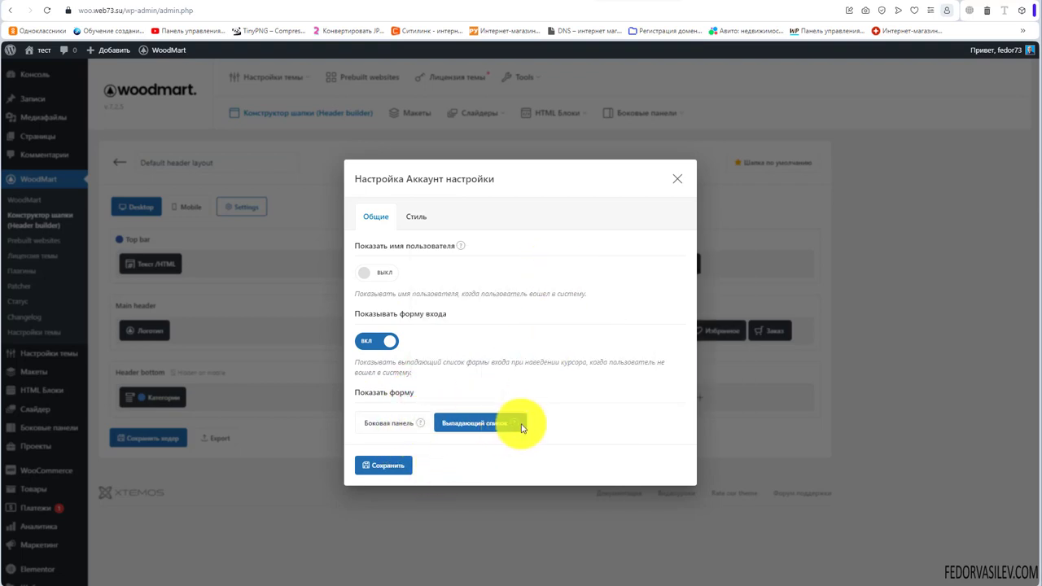
{"action": "mouse_move", "coordinate": [517, 426]}
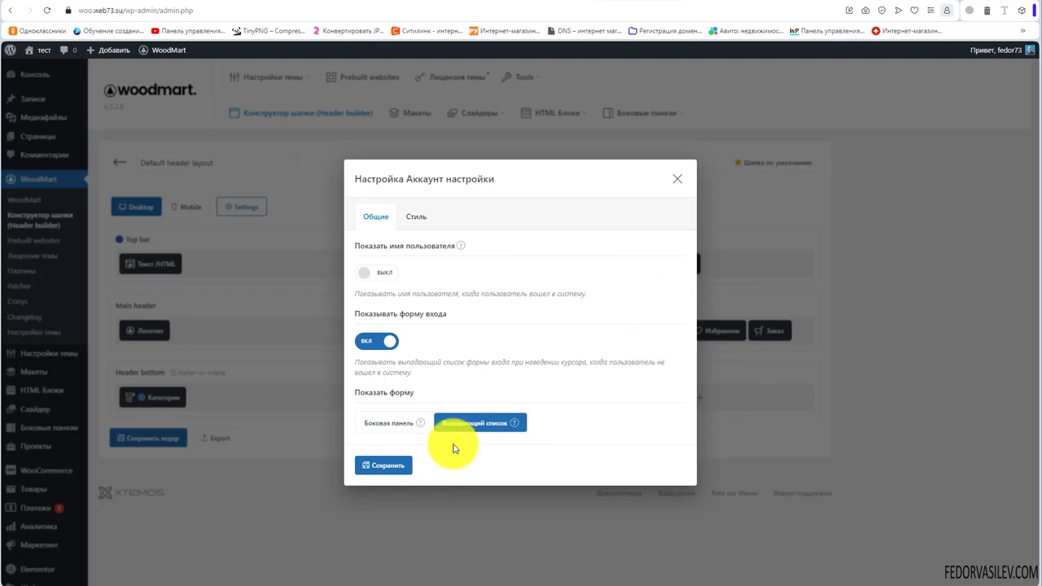
{"action": "left_click", "coordinate": [409, 420]}
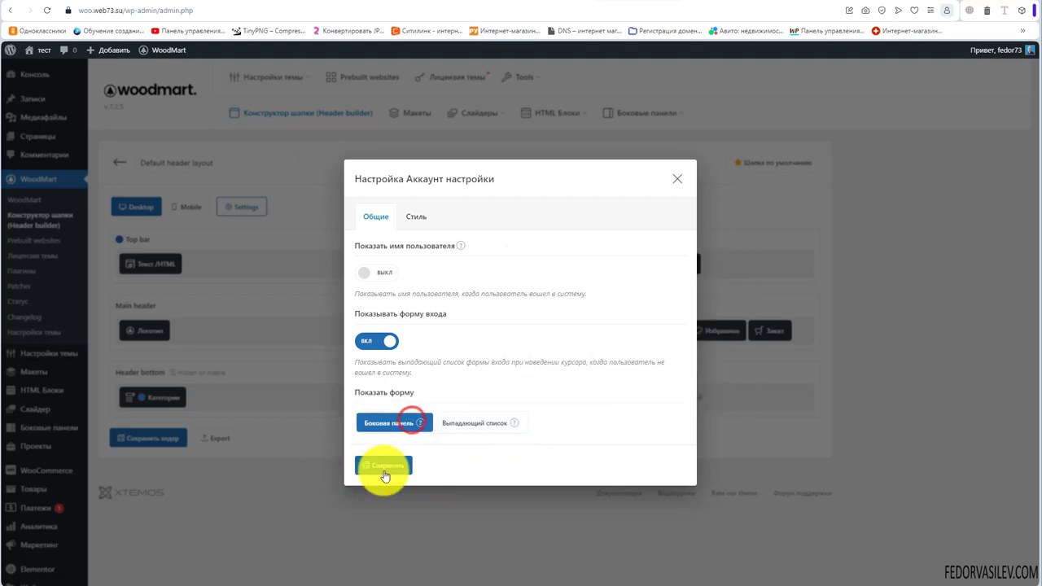
{"action": "left_click", "coordinate": [385, 468]}
{"action": "left_click", "coordinate": [148, 438]}
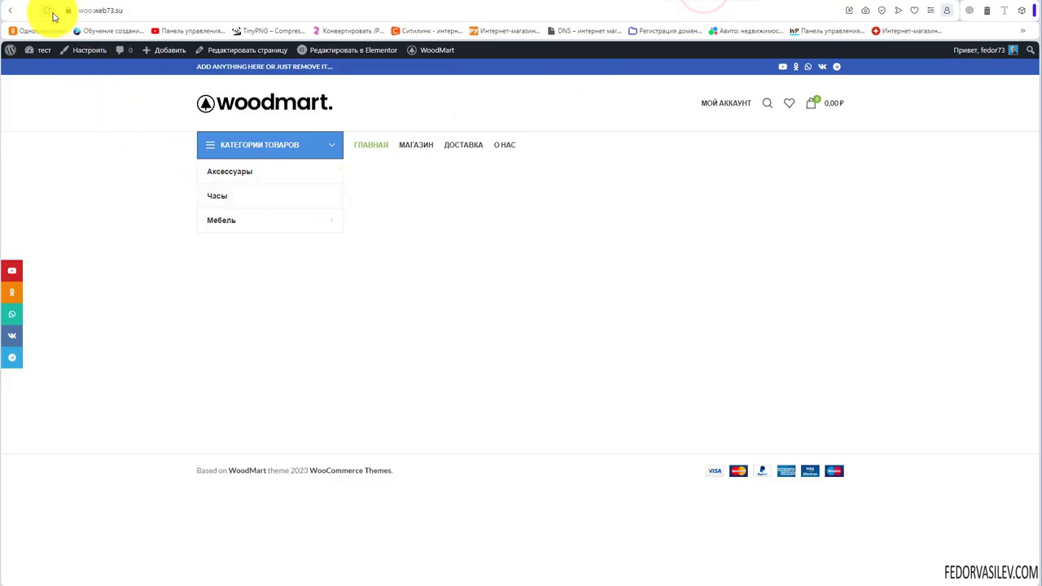
Step: Reload the storefront and log out of the customer account
{"action": "left_click", "coordinate": [49, 10]}
{"action": "mouse_move", "coordinate": [731, 107]}
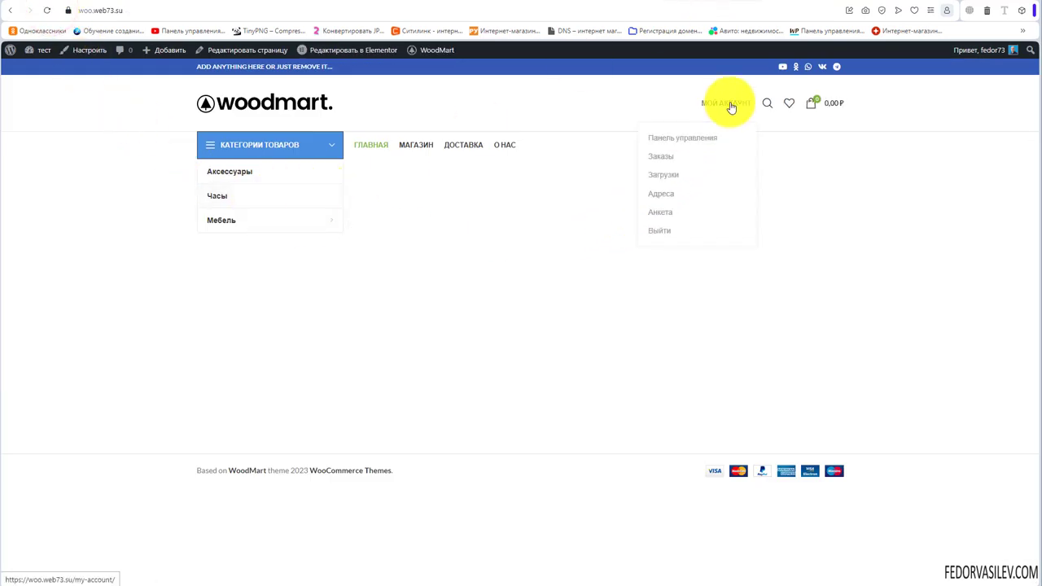
{"action": "left_click", "coordinate": [657, 233]}
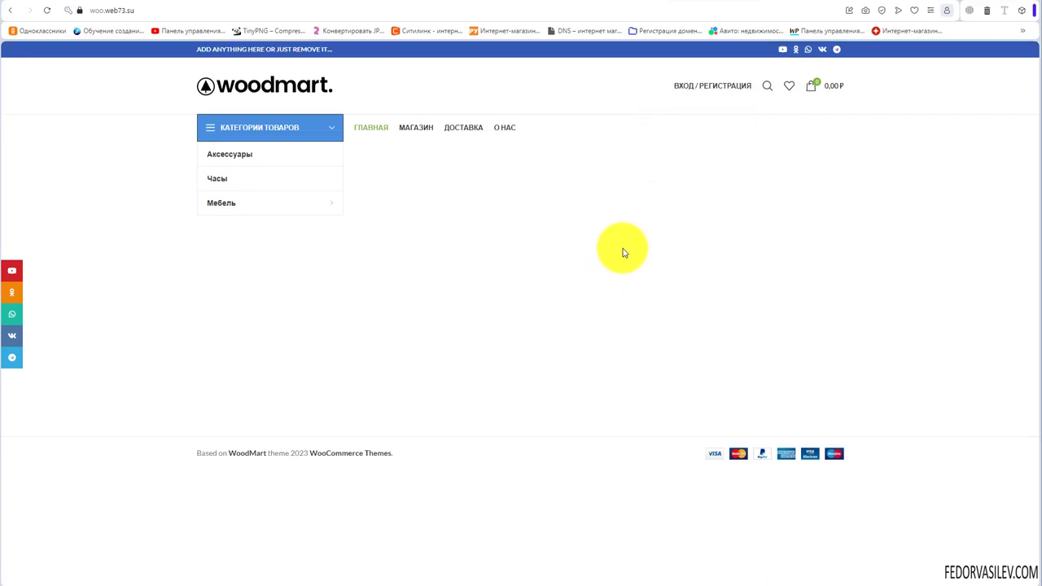
Step: Examine the storefront's login side panel, including its forgotten-password and create-account links
{"action": "left_click", "coordinate": [711, 88]}
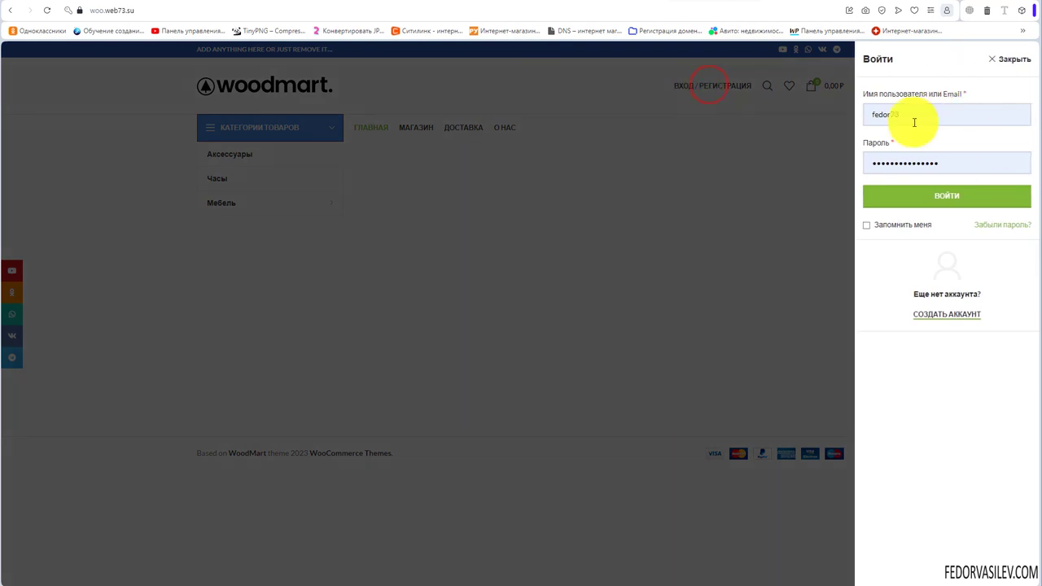
{"action": "left_click", "coordinate": [1010, 59]}
{"action": "left_click", "coordinate": [689, 92]}
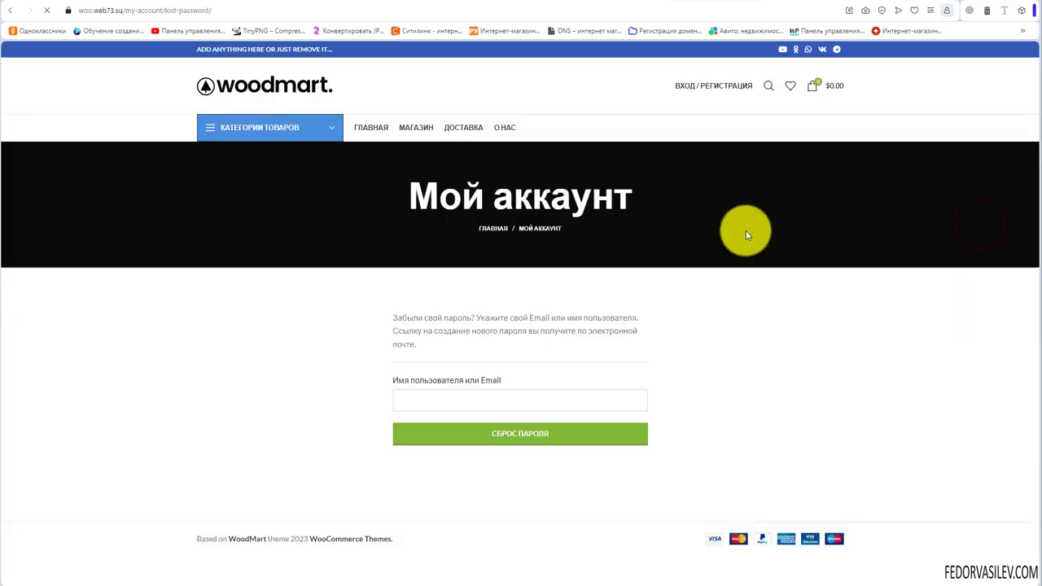
{"action": "left_click", "coordinate": [10, 10]}
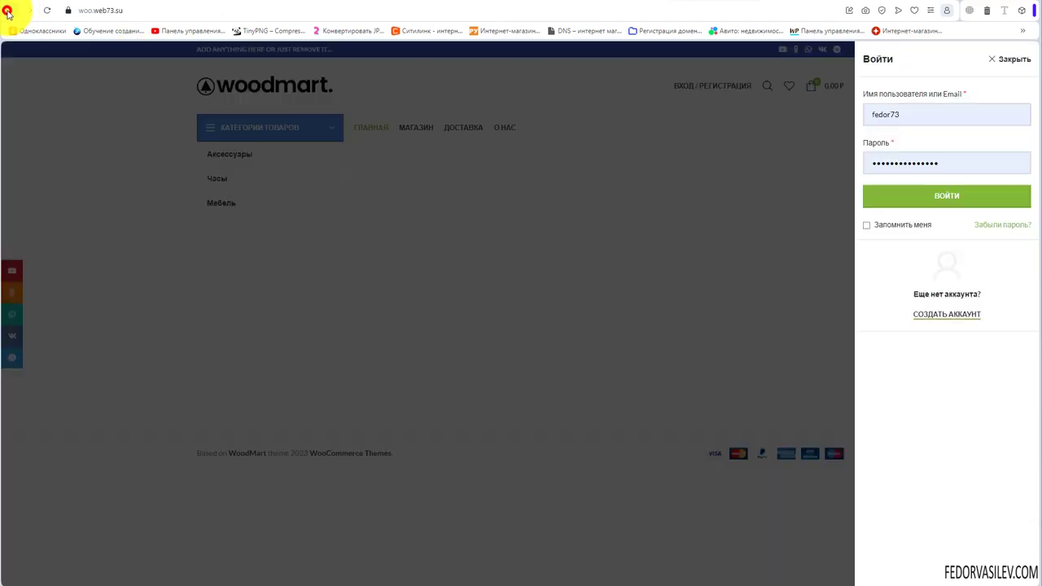
{"action": "left_click", "coordinate": [929, 320]}
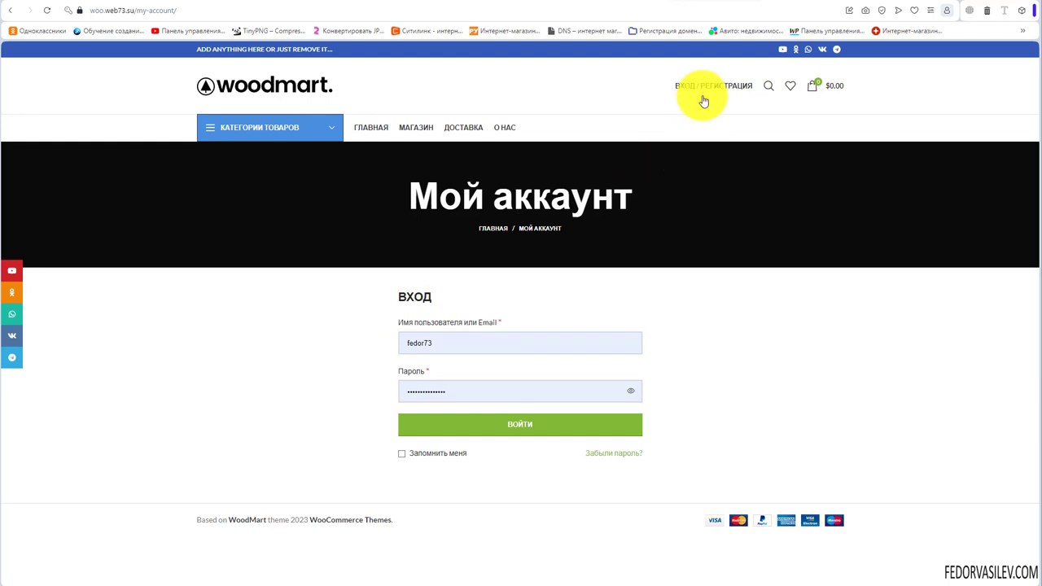
Step: Try the Иконка display option in the Аккаунт element's style settings and switch back to Только текст
{"action": "left_click", "coordinate": [619, 1]}
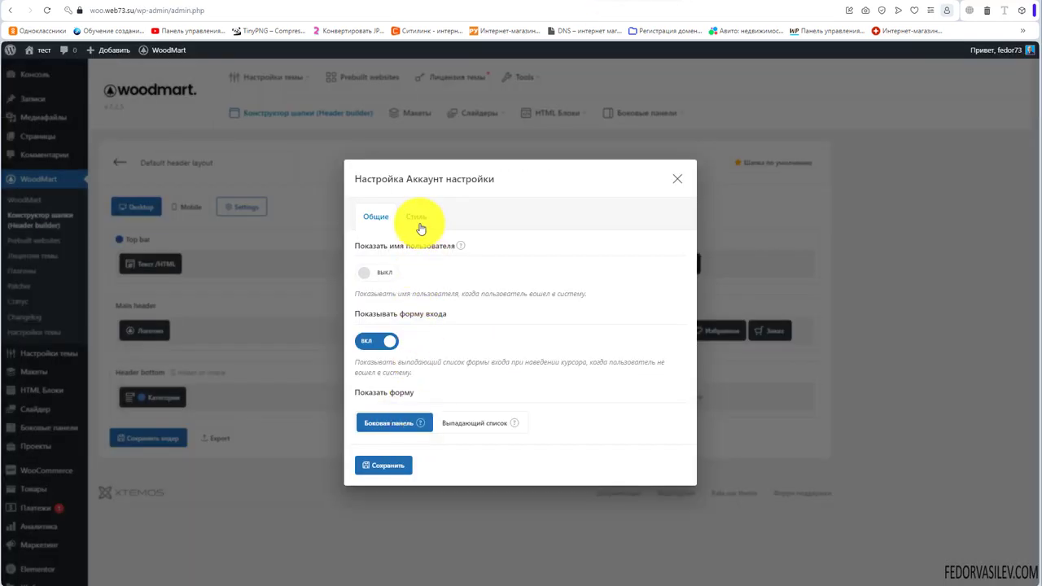
{"action": "left_click", "coordinate": [416, 218]}
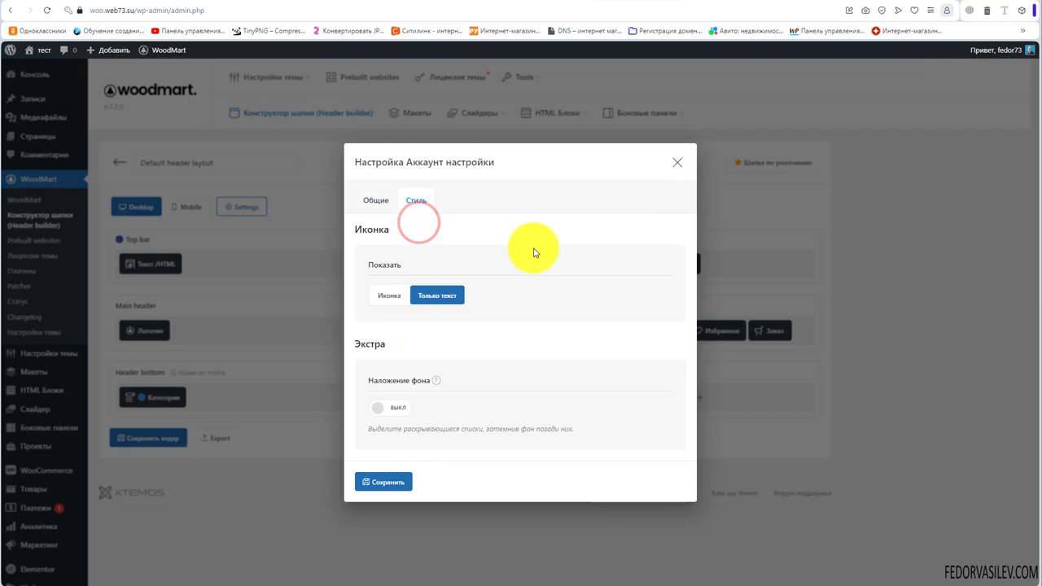
{"action": "left_click", "coordinate": [384, 297]}
{"action": "left_click", "coordinate": [432, 255]}
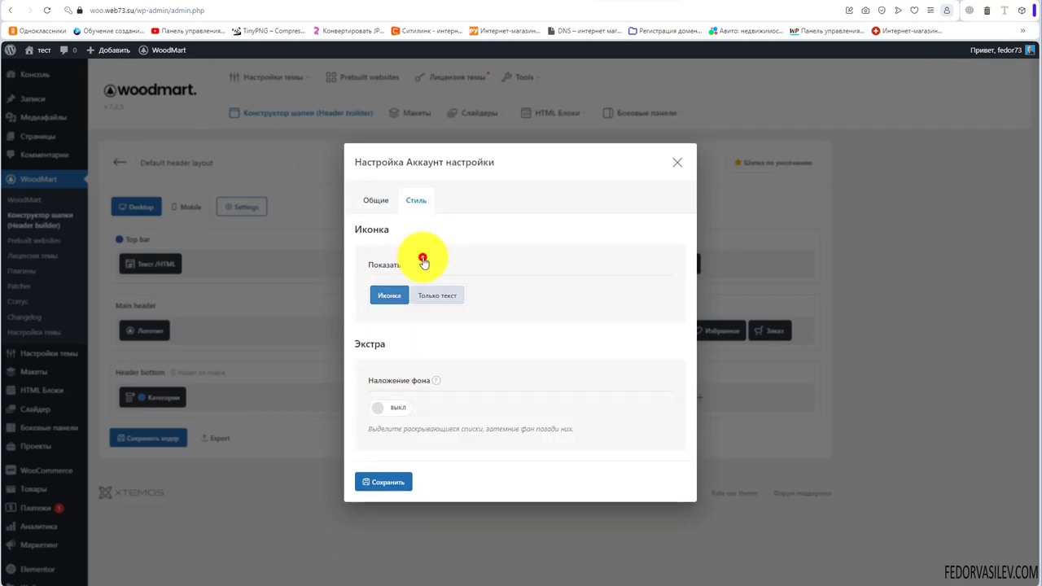
Step: Reload the store's account page and examine how the account link appears in the header
{"action": "left_click", "coordinate": [702, 3]}
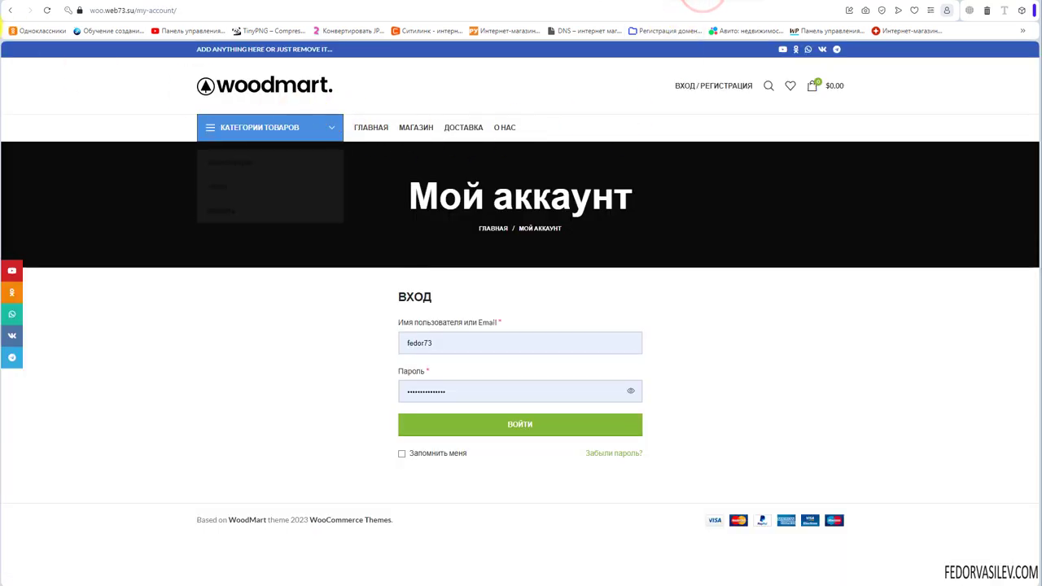
{"action": "left_click", "coordinate": [46, 10]}
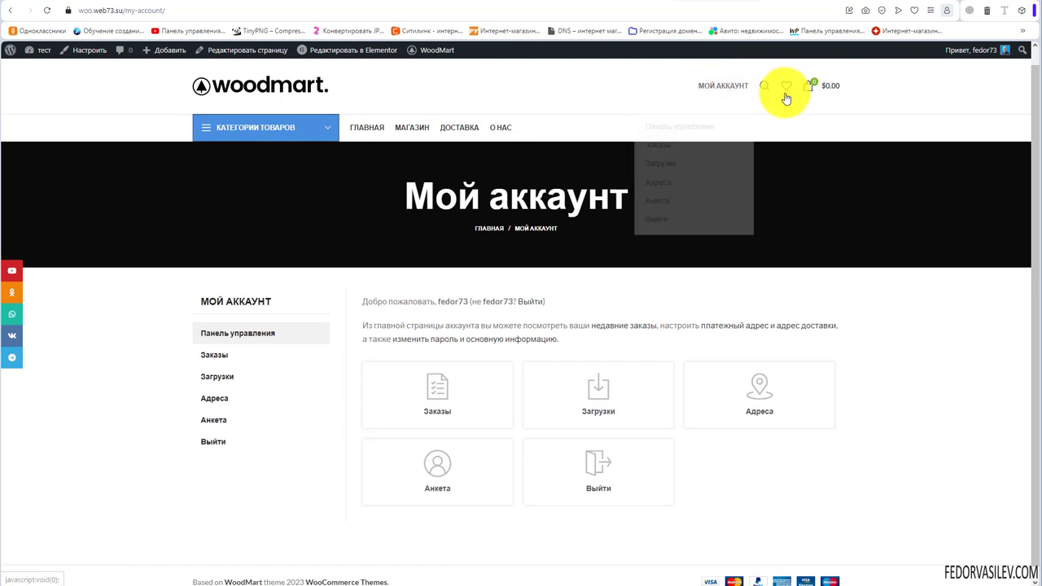
{"action": "mouse_move", "coordinate": [745, 86]}
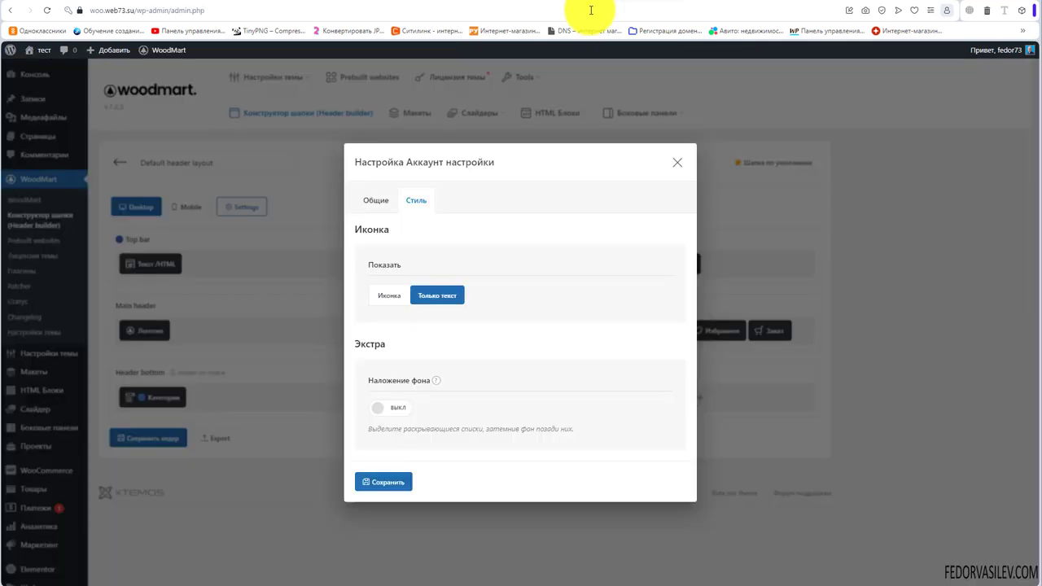
Step: Set the Аккаунт element's display to Иконка, save the element and header, and check the reloaded storefront
{"action": "left_click", "coordinate": [389, 295]}
{"action": "left_click", "coordinate": [377, 523]}
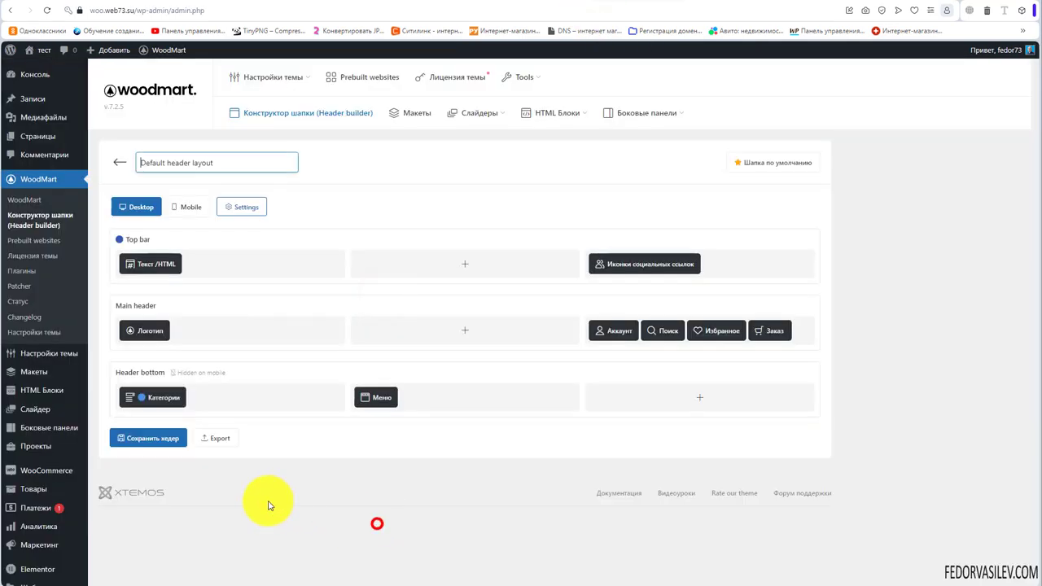
{"action": "left_click", "coordinate": [161, 437]}
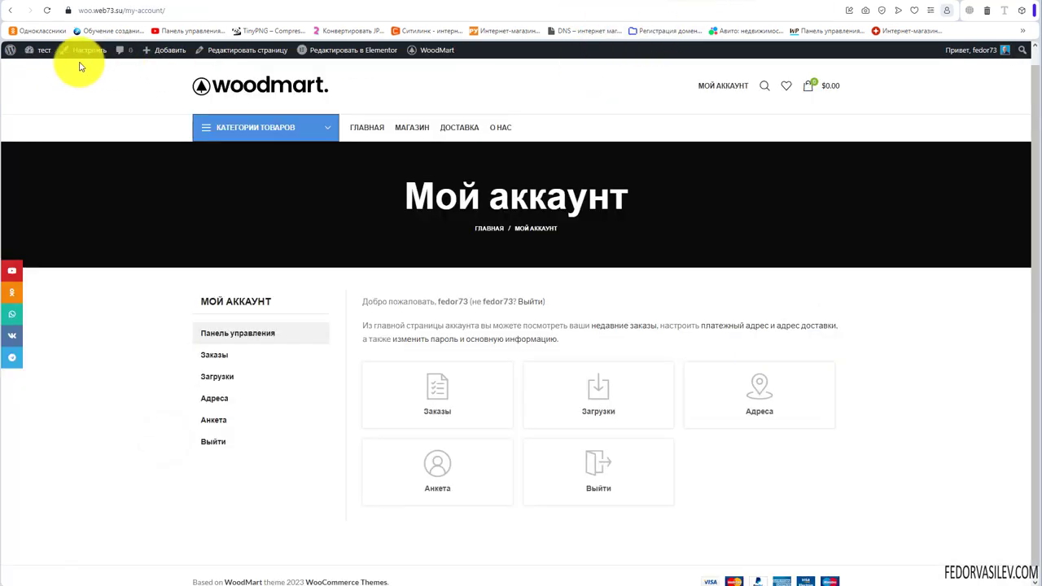
{"action": "left_click", "coordinate": [47, 11]}
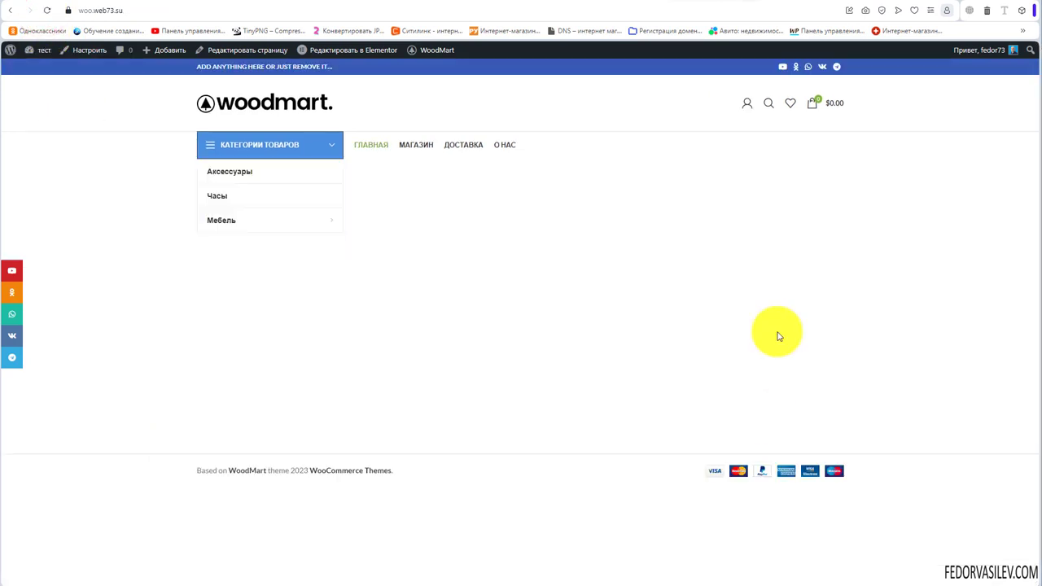
{"action": "mouse_move", "coordinate": [748, 109]}
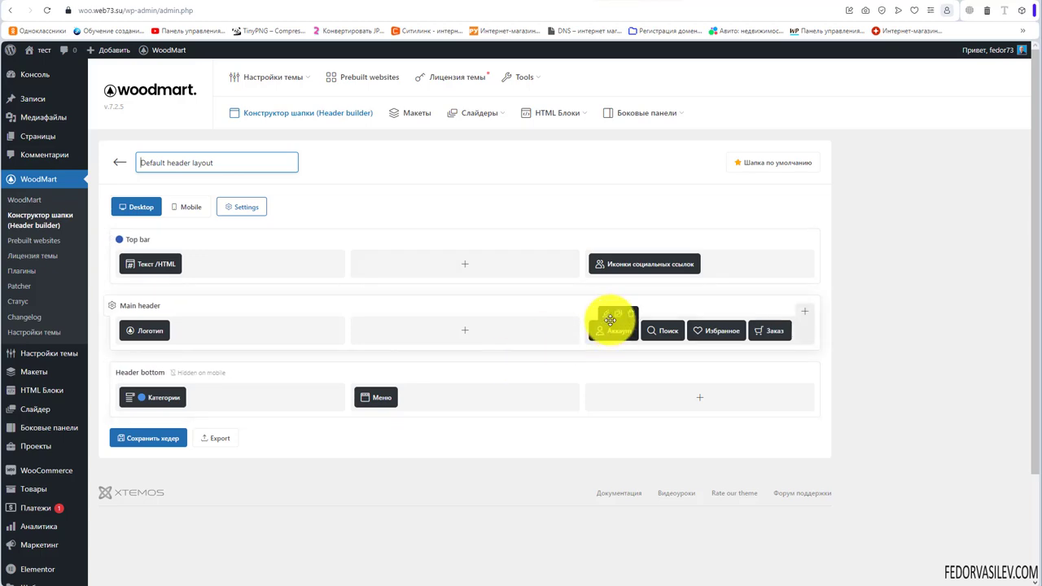
Step: Give the Аккаунт element the second icon design with the standard person icon type, review the background overlay option, and save the element
{"action": "left_click", "coordinate": [607, 331]}
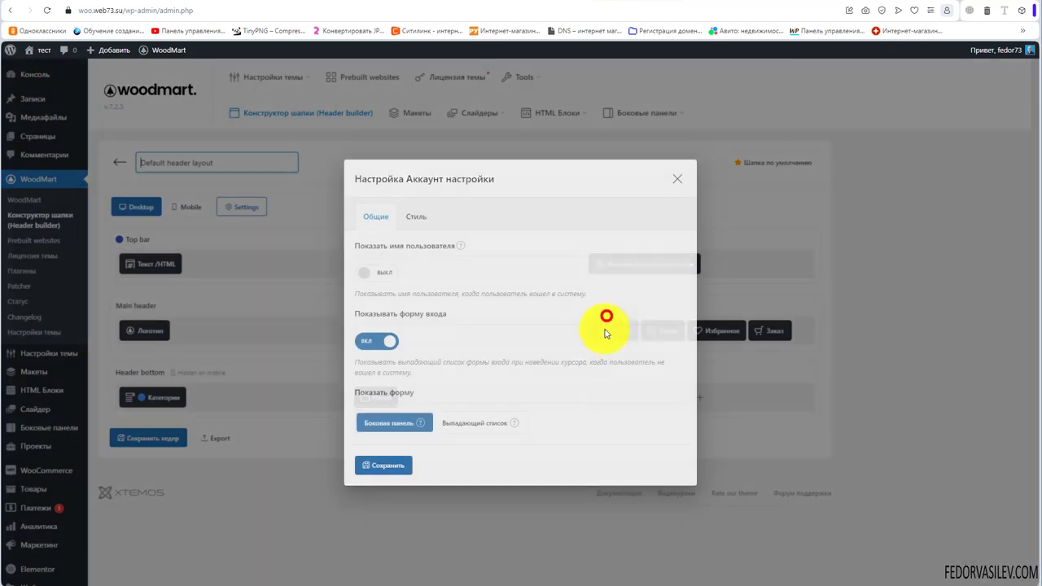
{"action": "left_click", "coordinate": [417, 216]}
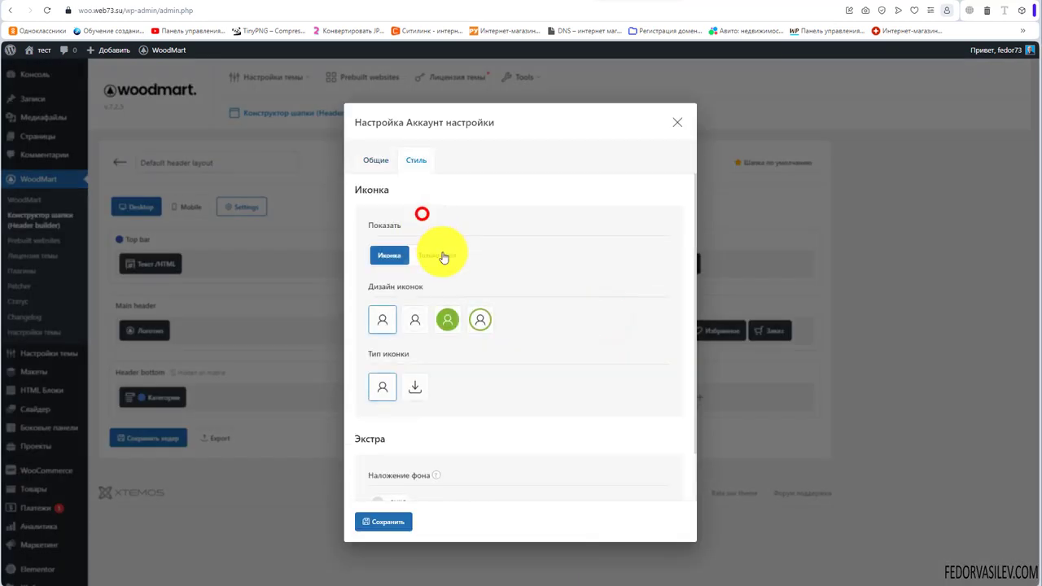
{"action": "left_click", "coordinate": [412, 324]}
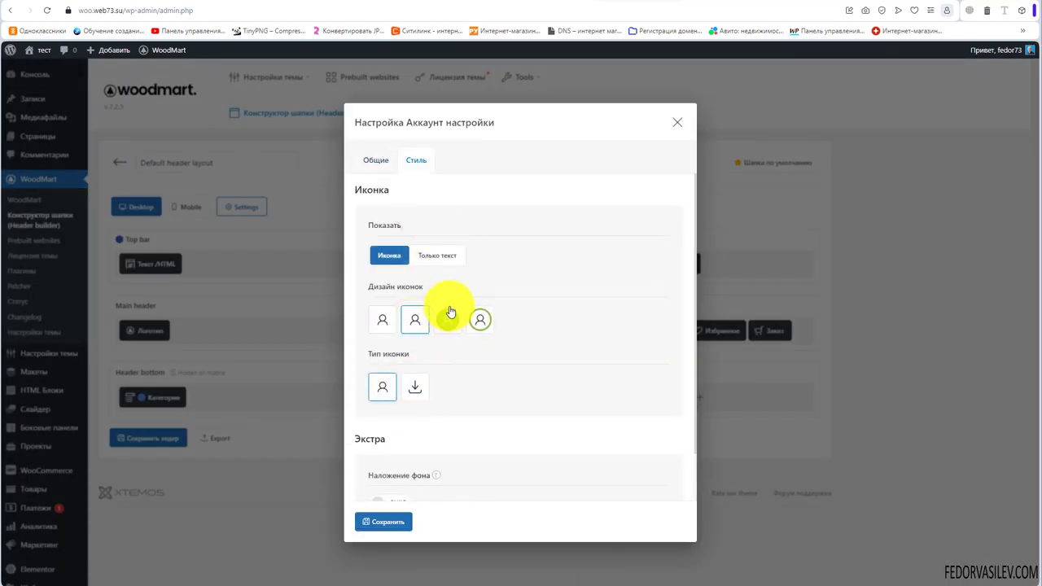
{"action": "left_click", "coordinate": [390, 384]}
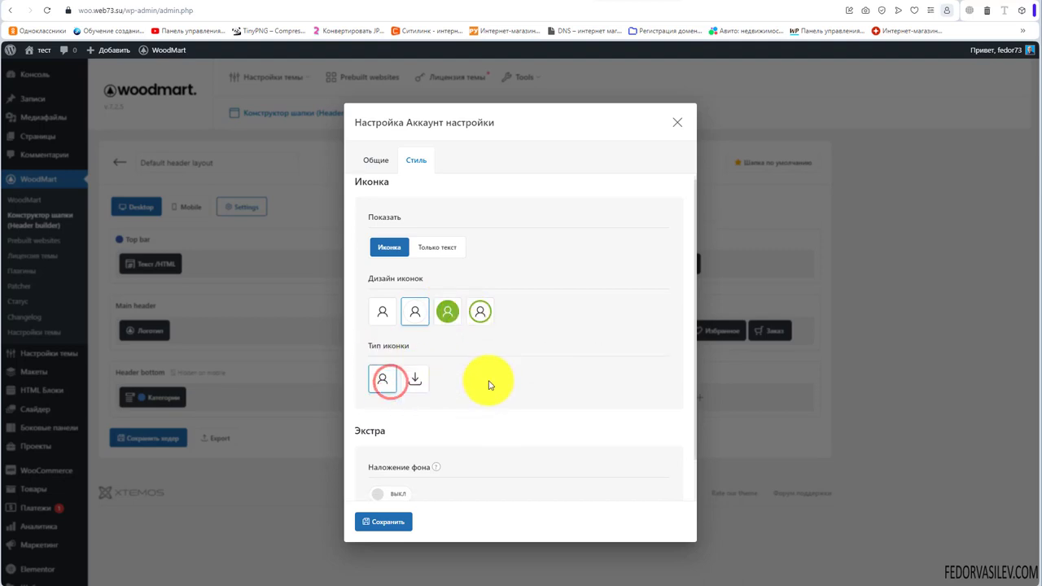
{"action": "scroll", "coordinate": [489, 384], "scroll_direction": "down", "scroll_amount": 1}
{"action": "mouse_move", "coordinate": [436, 421]}
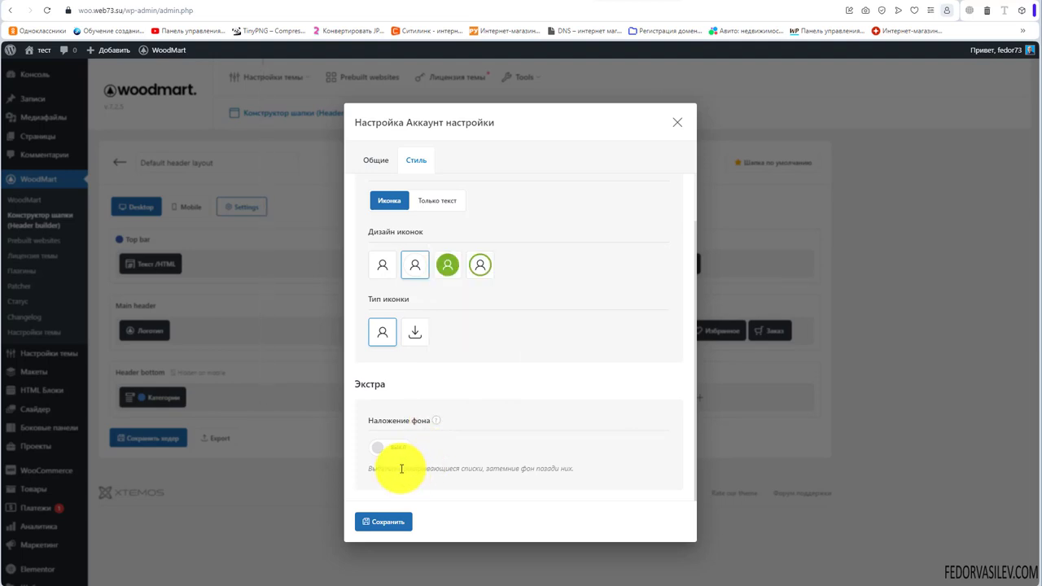
{"action": "scroll", "coordinate": [436, 456], "scroll_direction": "up", "scroll_amount": 1}
{"action": "scroll", "coordinate": [433, 383], "scroll_direction": "up", "scroll_amount": 1}
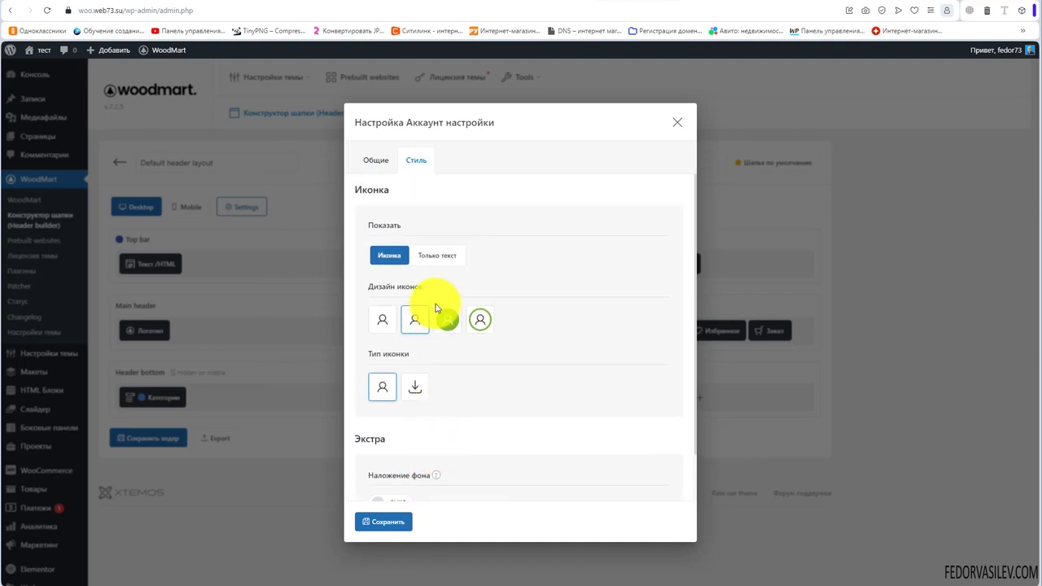
{"action": "scroll", "coordinate": [427, 375], "scroll_direction": "down", "scroll_amount": 1}
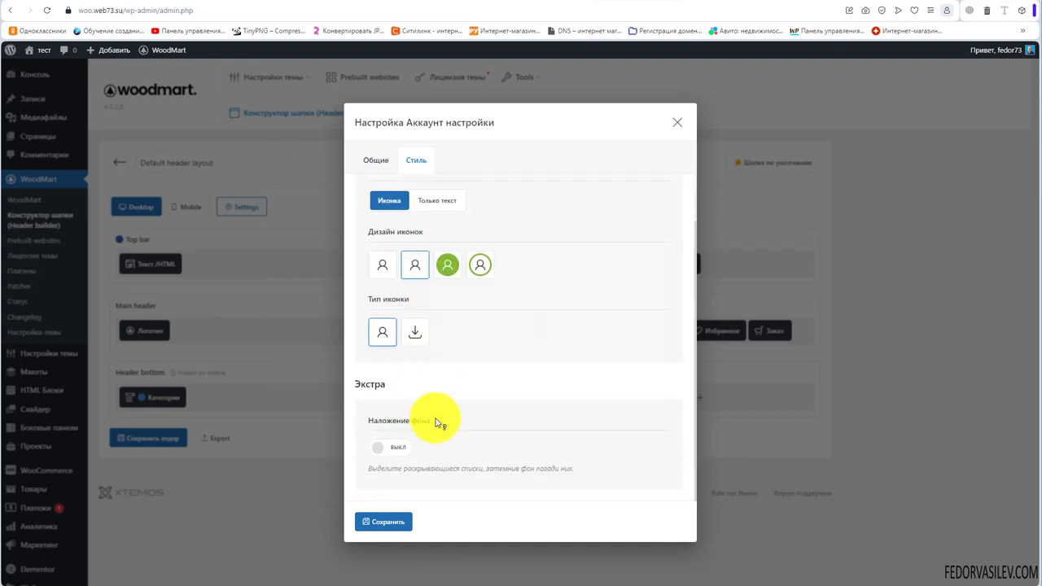
{"action": "left_click", "coordinate": [383, 522]}
Step: Give the Избранное element the fourth icon design, turn off Скрыть значение количества товаров, and save the element and header
{"action": "mouse_move", "coordinate": [710, 340]}
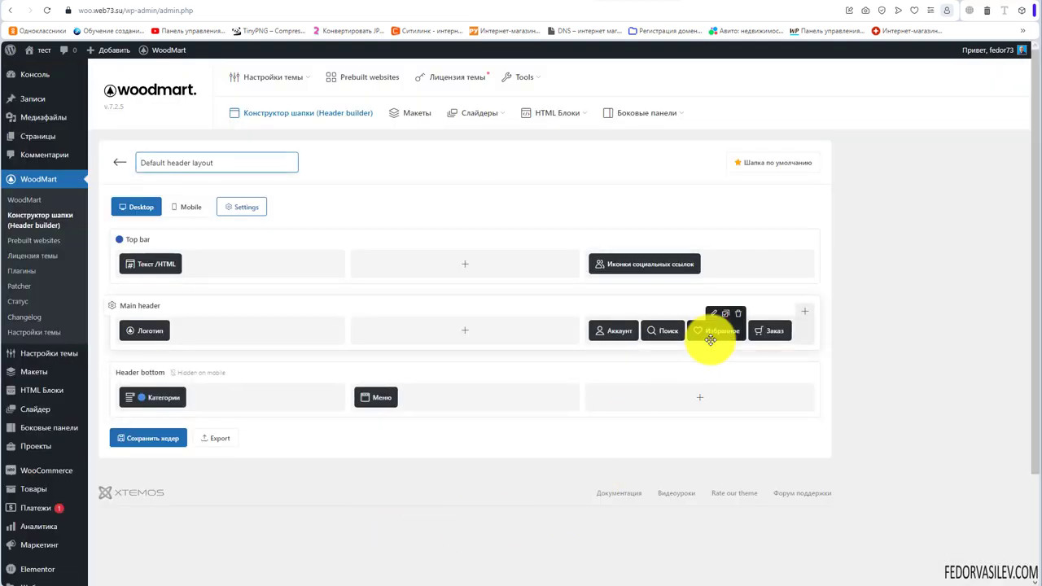
{"action": "left_click", "coordinate": [714, 316]}
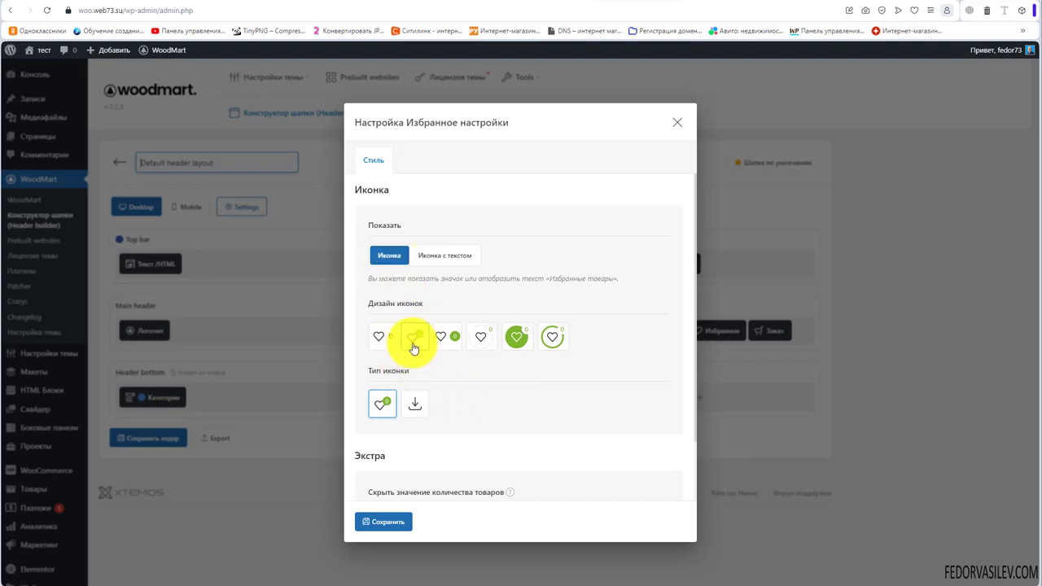
{"action": "left_click", "coordinate": [477, 343]}
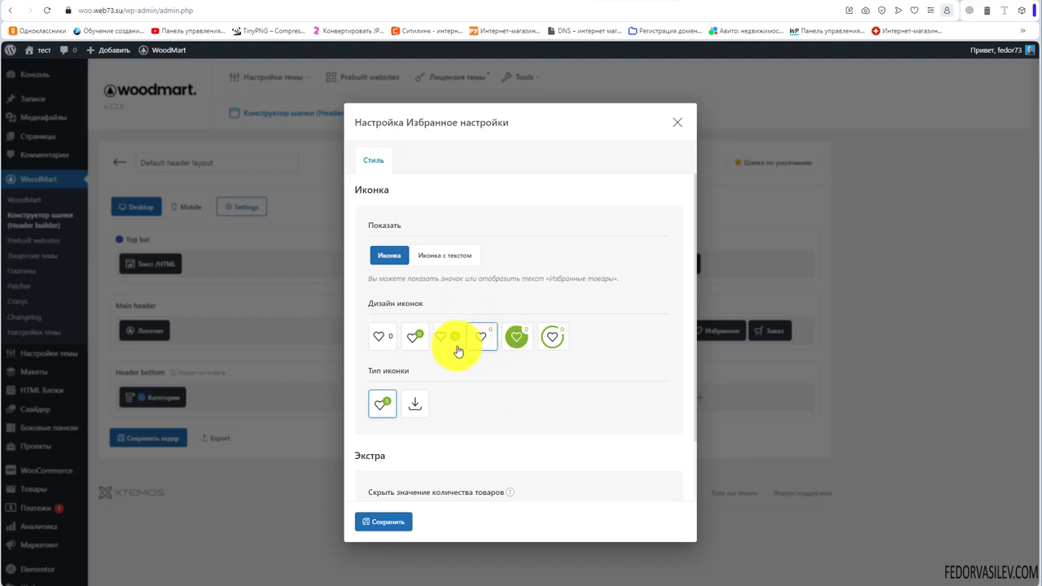
{"action": "scroll", "coordinate": [480, 408], "scroll_direction": "down", "scroll_amount": 2}
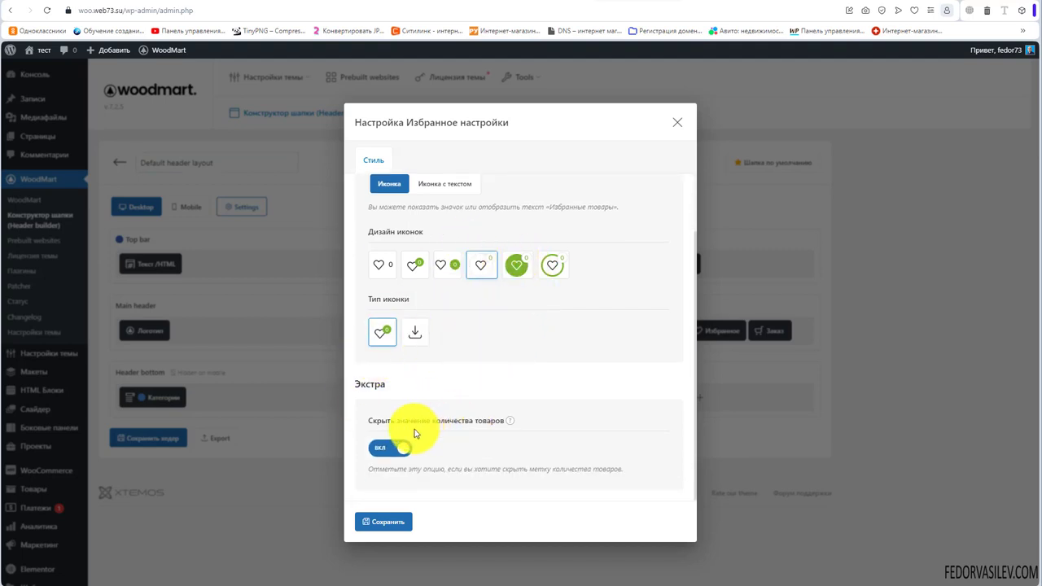
{"action": "mouse_move", "coordinate": [512, 423]}
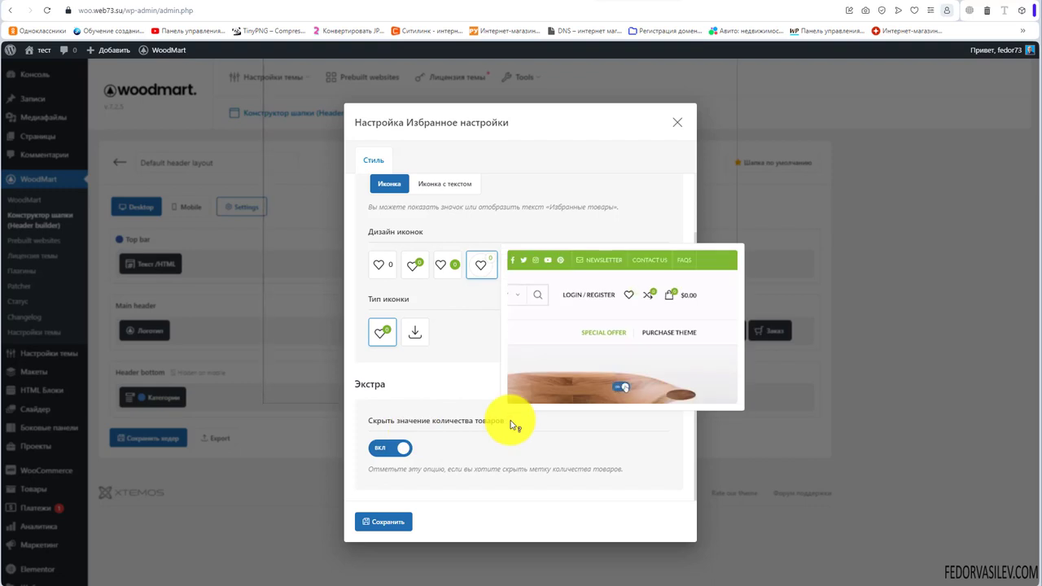
{"action": "left_click", "coordinate": [511, 423]}
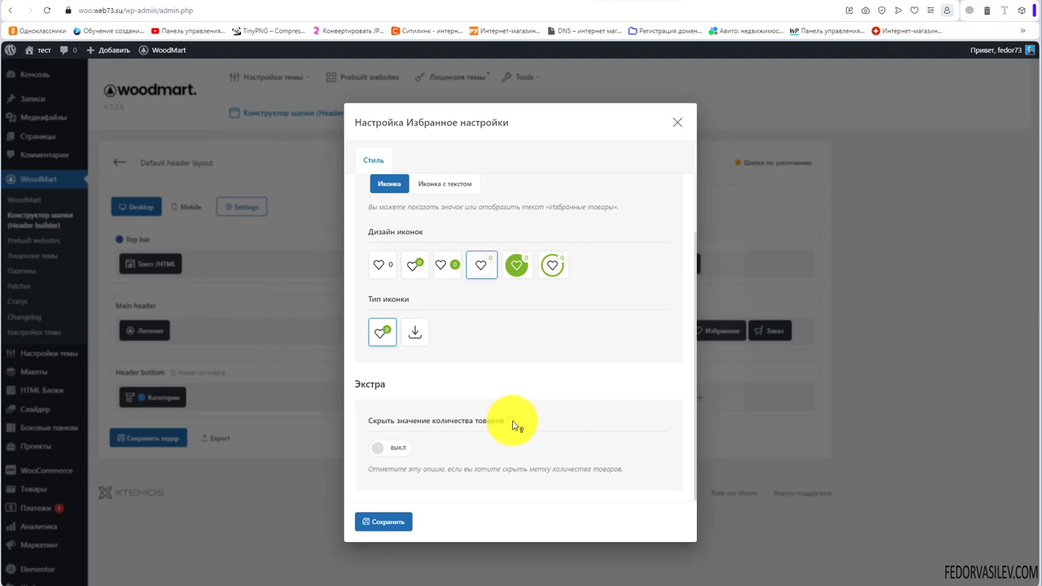
{"action": "mouse_move", "coordinate": [512, 424]}
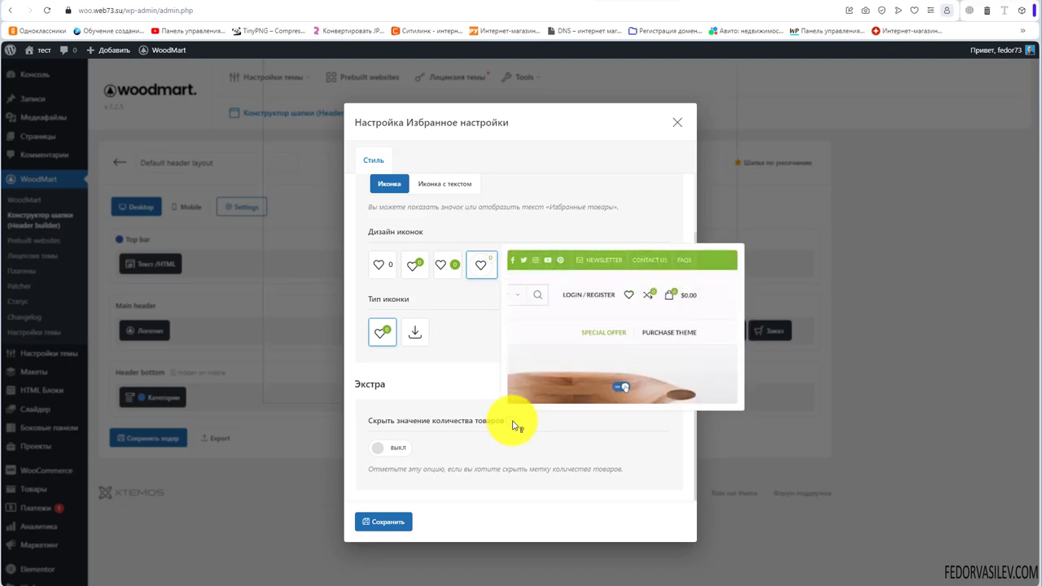
{"action": "left_click", "coordinate": [395, 523]}
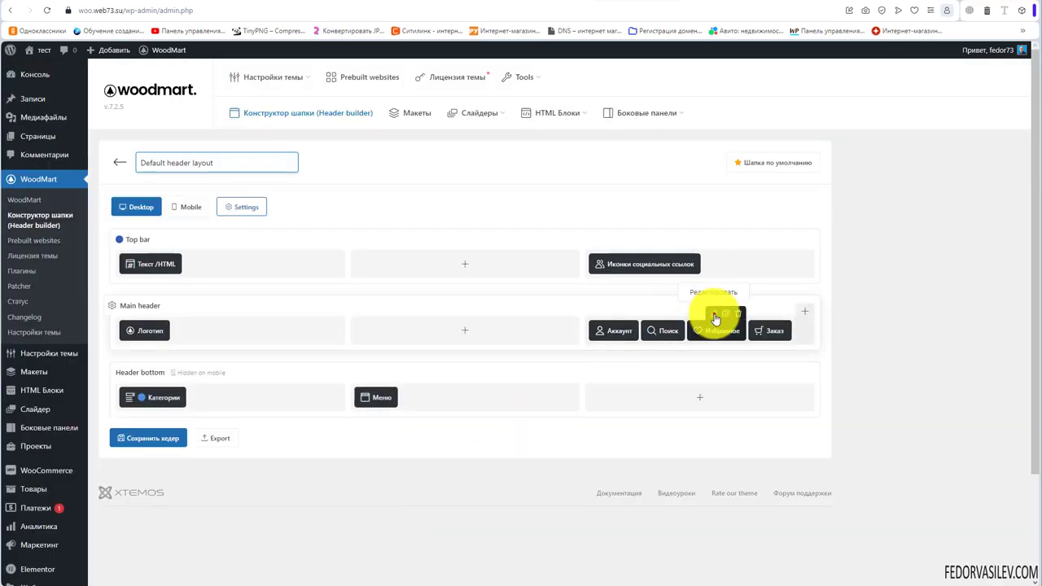
{"action": "left_click", "coordinate": [715, 317]}
{"action": "left_click", "coordinate": [673, 121]}
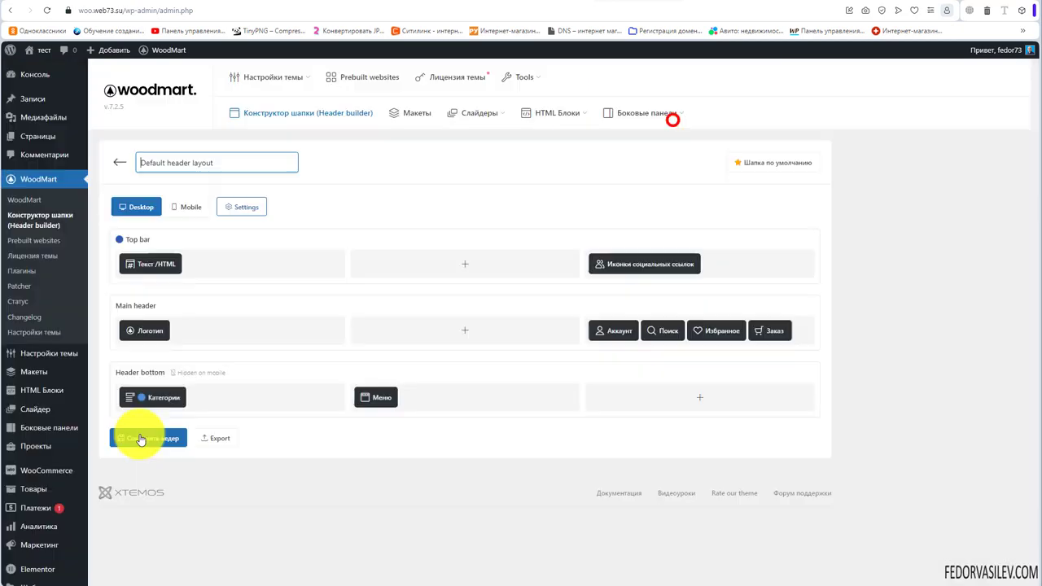
{"action": "left_click", "coordinate": [140, 439]}
Step: Open the storefront's Магазин page and add the Playstation 5 to the wishlist to check the header's heart icon counter
{"action": "left_click", "coordinate": [736, 3]}
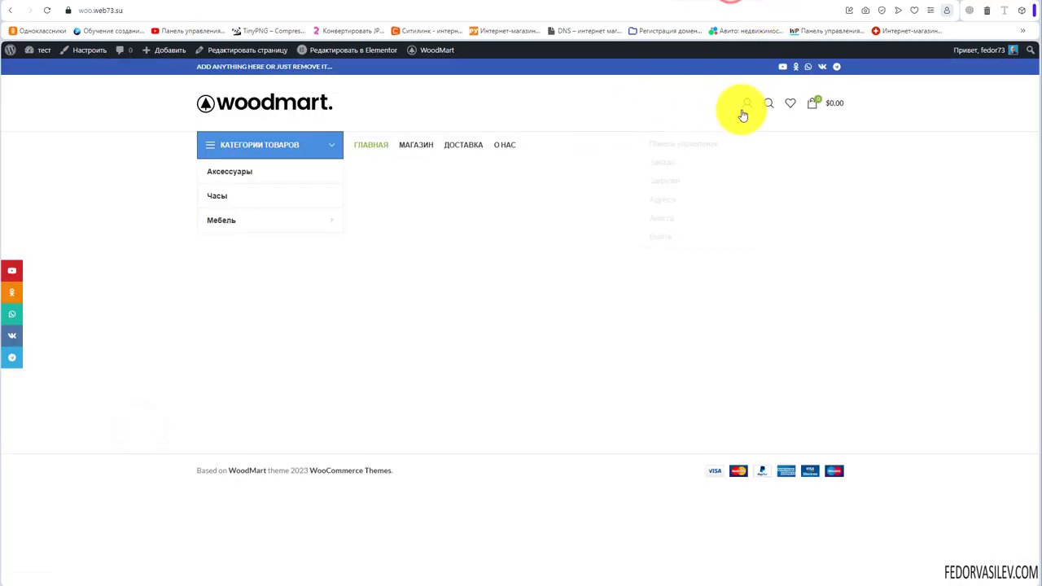
{"action": "left_click", "coordinate": [424, 146]}
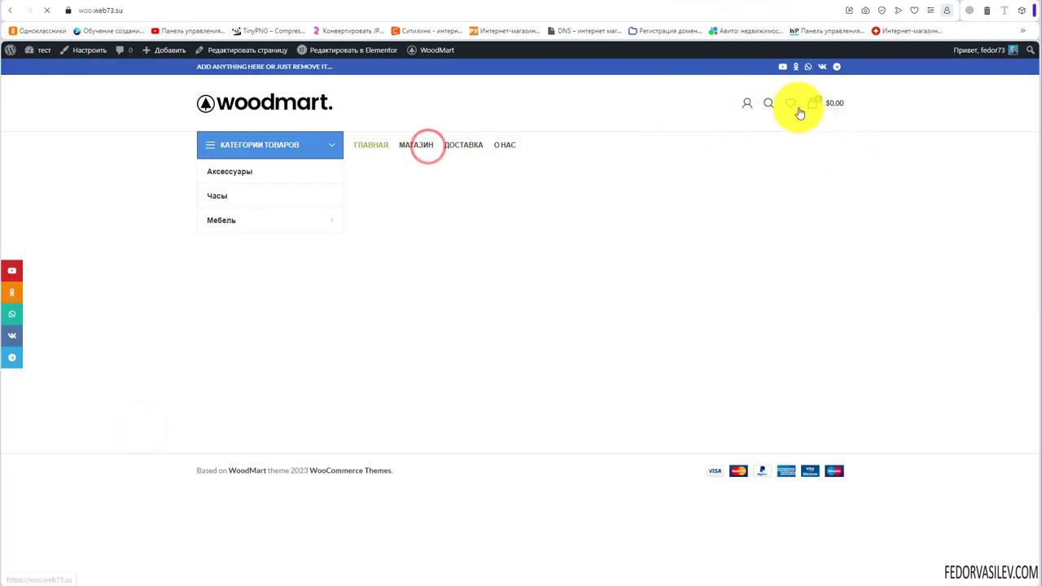
{"action": "scroll", "coordinate": [442, 295], "scroll_direction": "down", "scroll_amount": 3}
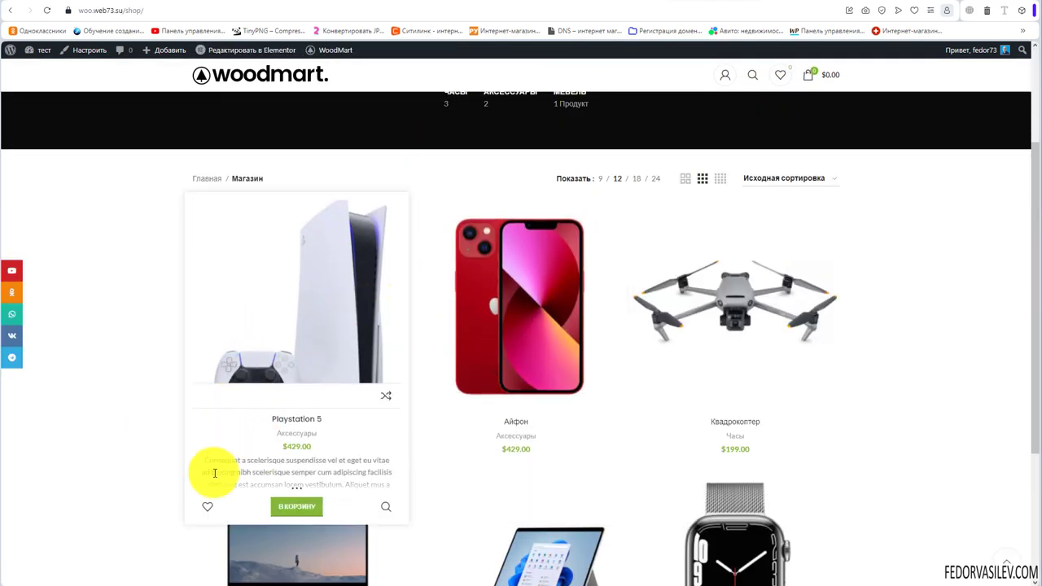
{"action": "left_click", "coordinate": [204, 508]}
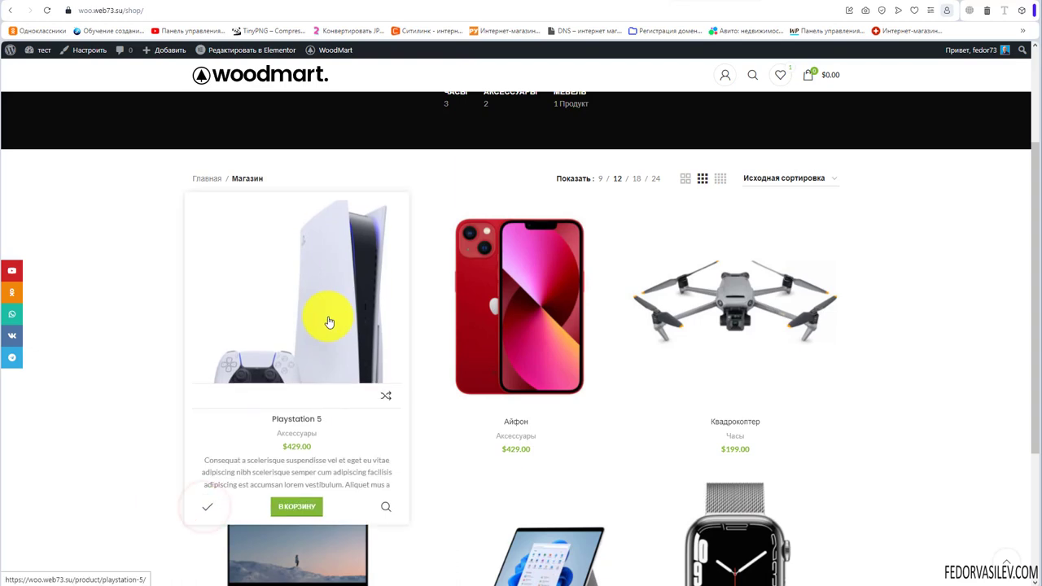
{"action": "scroll", "coordinate": [325, 326], "scroll_direction": "up", "scroll_amount": 3}
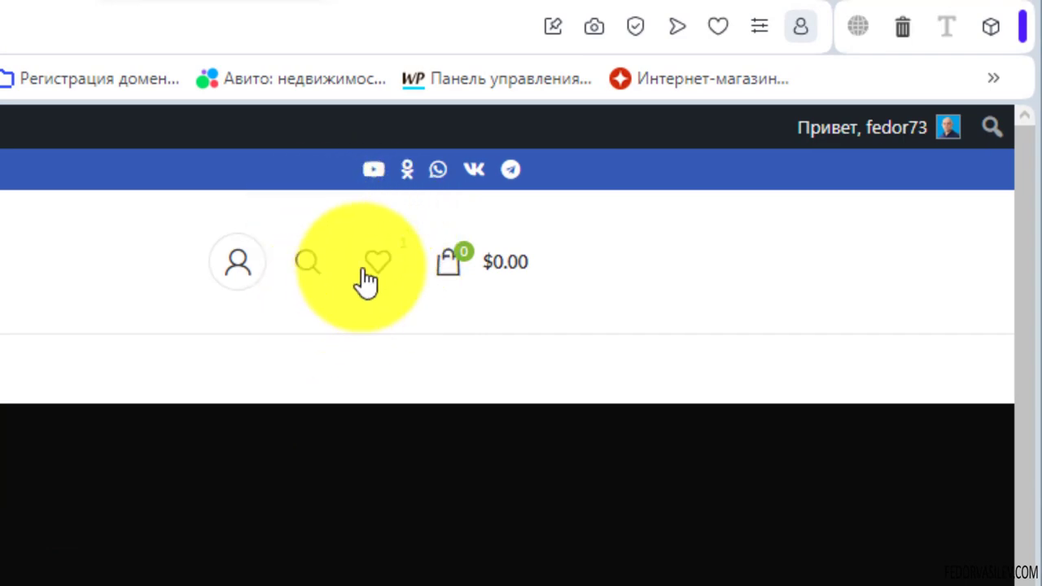
{"action": "mouse_move", "coordinate": [291, 248]}
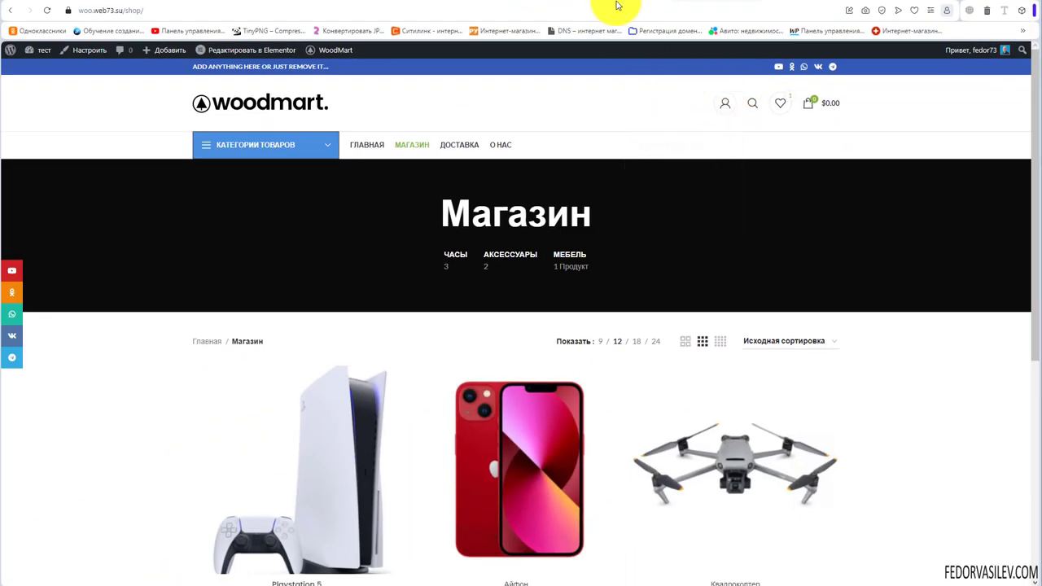
Step: Give the Поиск element in the header builder the second icon design and save the element
{"action": "left_click", "coordinate": [616, 4]}
{"action": "left_click", "coordinate": [649, 316]}
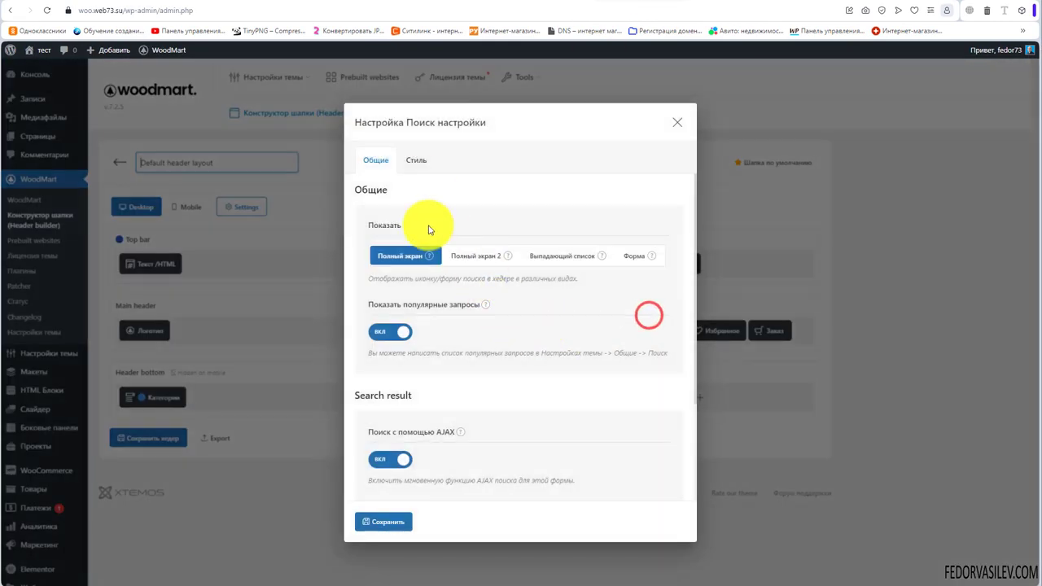
{"action": "left_click", "coordinate": [419, 166]}
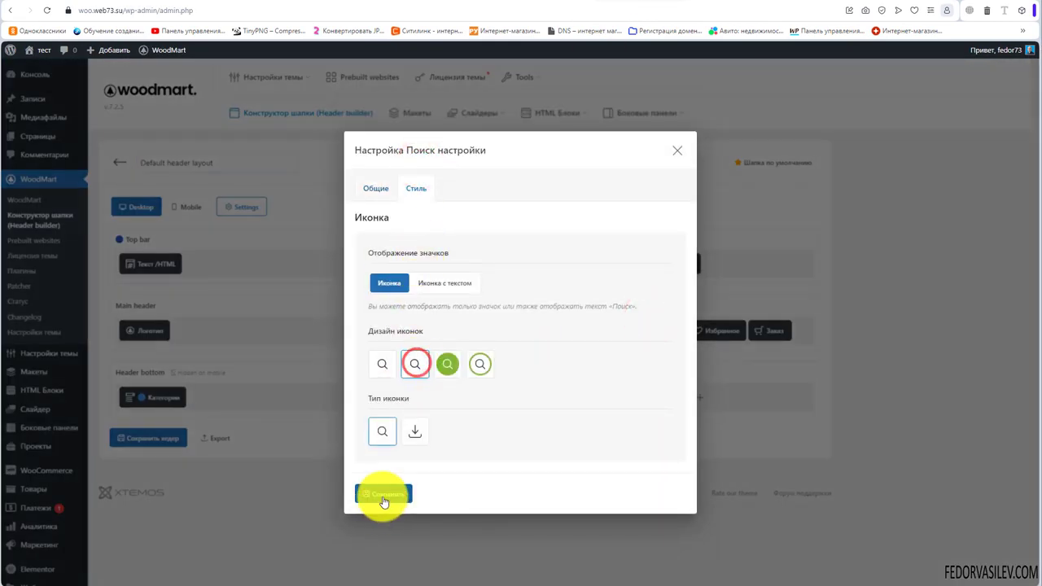
{"action": "left_click", "coordinate": [379, 493]}
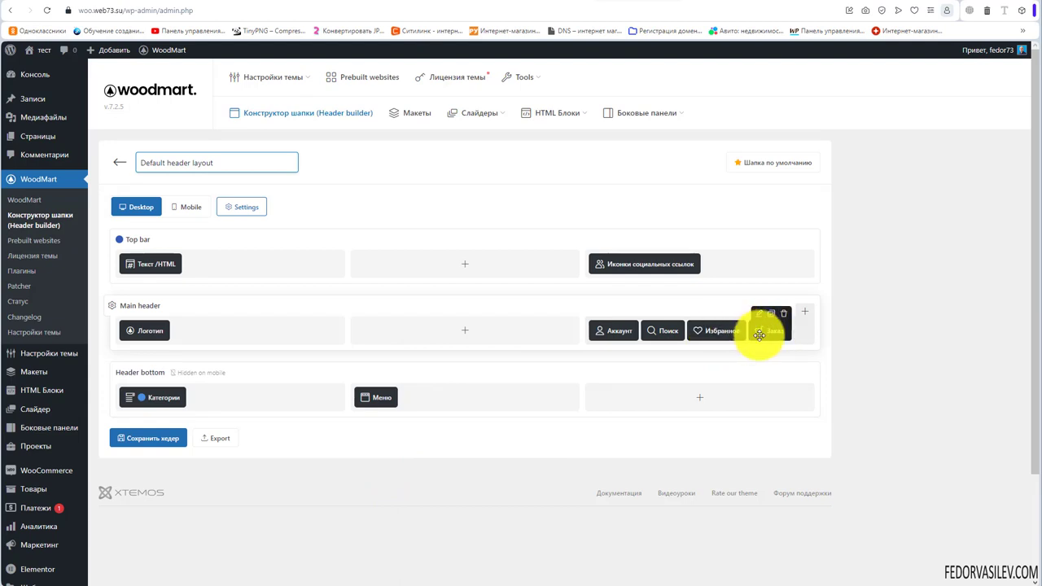
Step: Examine the shop page's header icons and the compare option on the Айфон product card
{"action": "left_click", "coordinate": [720, 2]}
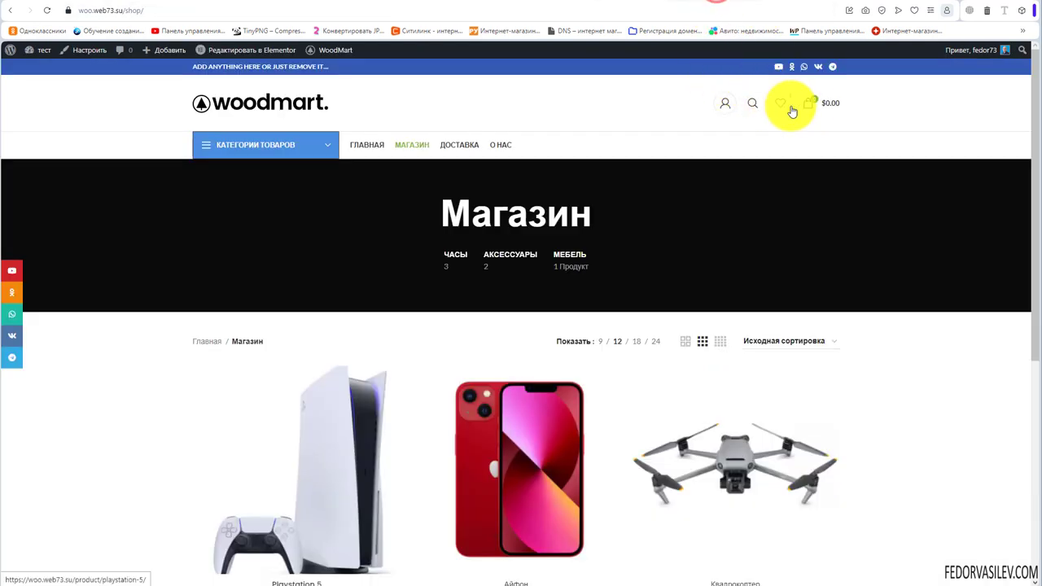
{"action": "scroll", "coordinate": [631, 236], "scroll_direction": "down", "scroll_amount": 3}
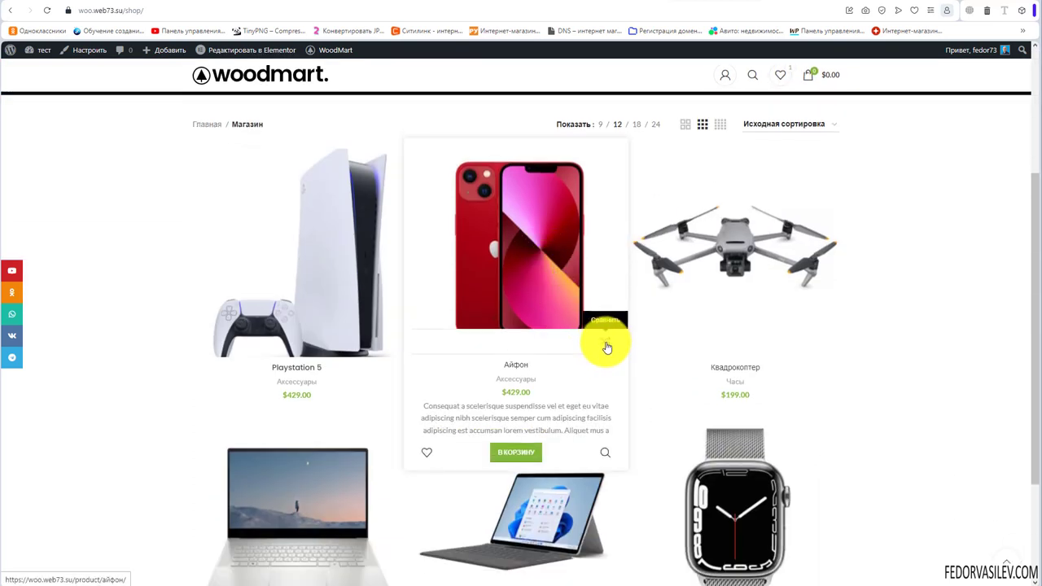
{"action": "scroll", "coordinate": [705, 345], "scroll_direction": "up", "scroll_amount": 3}
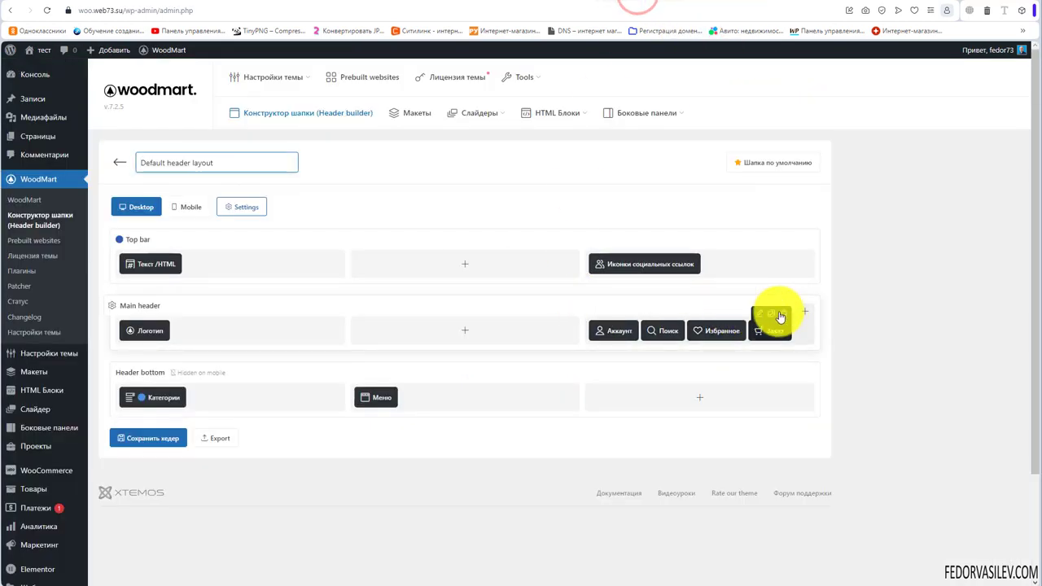
Step: Add a Сравнить element beside Заказ in the main header, with the fourth icon design and Показать раскрывающийся список с категорией enabled
{"action": "left_click", "coordinate": [803, 314]}
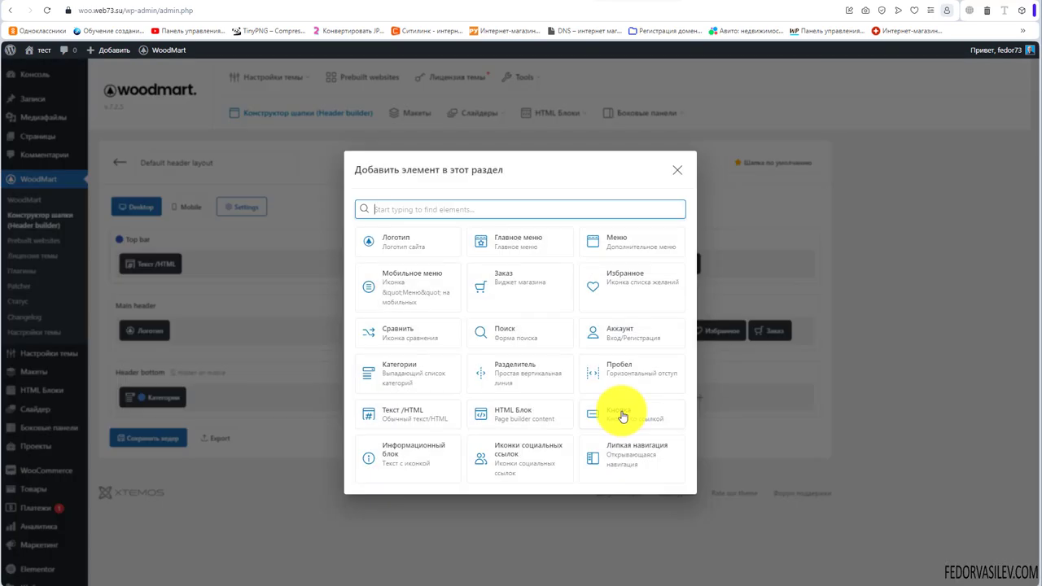
{"action": "left_click", "coordinate": [402, 334]}
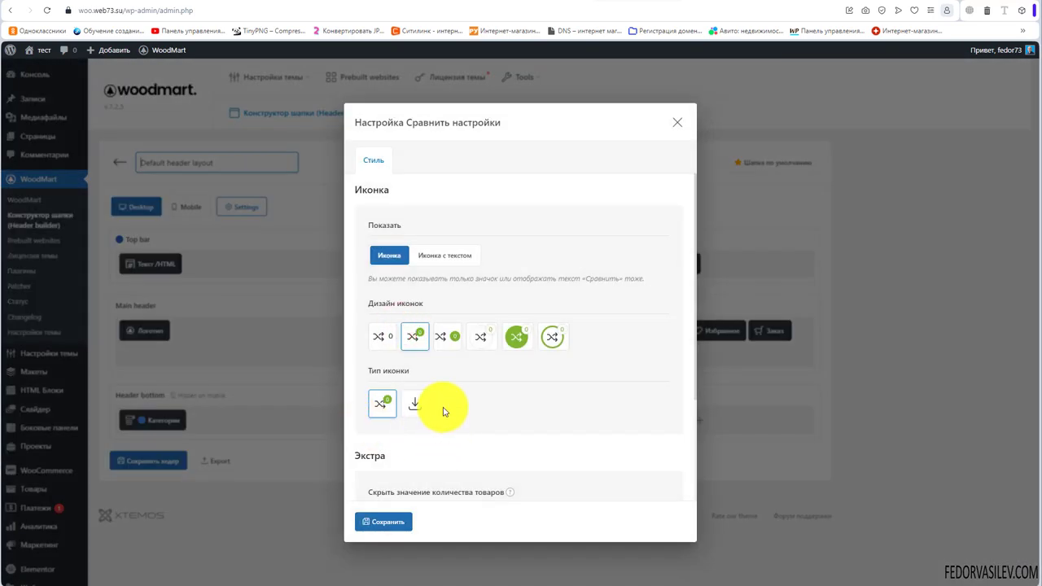
{"action": "left_click", "coordinate": [480, 335]}
{"action": "scroll", "coordinate": [505, 413], "scroll_direction": "down", "scroll_amount": 4}
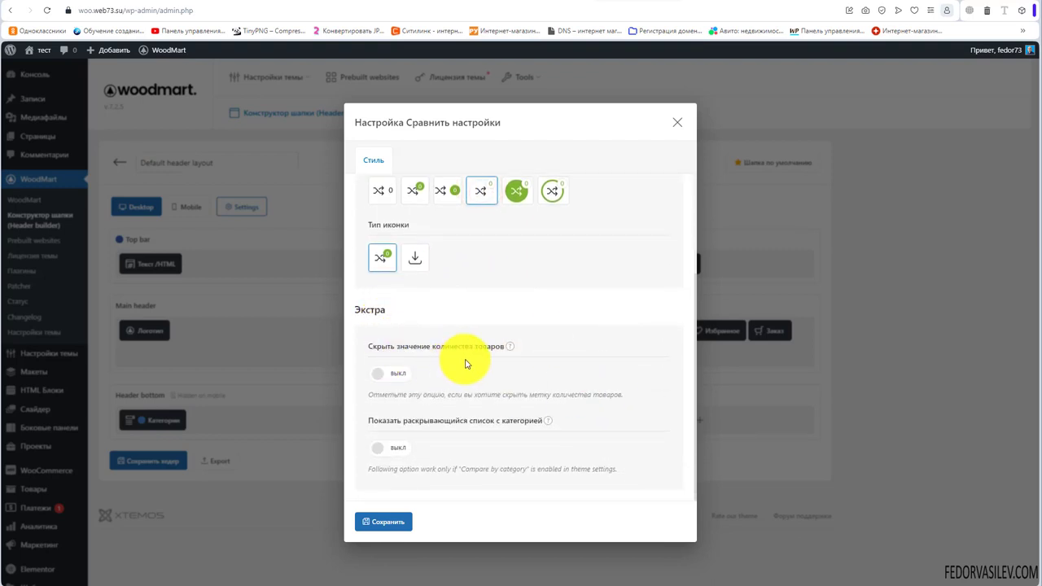
{"action": "mouse_move", "coordinate": [511, 349]}
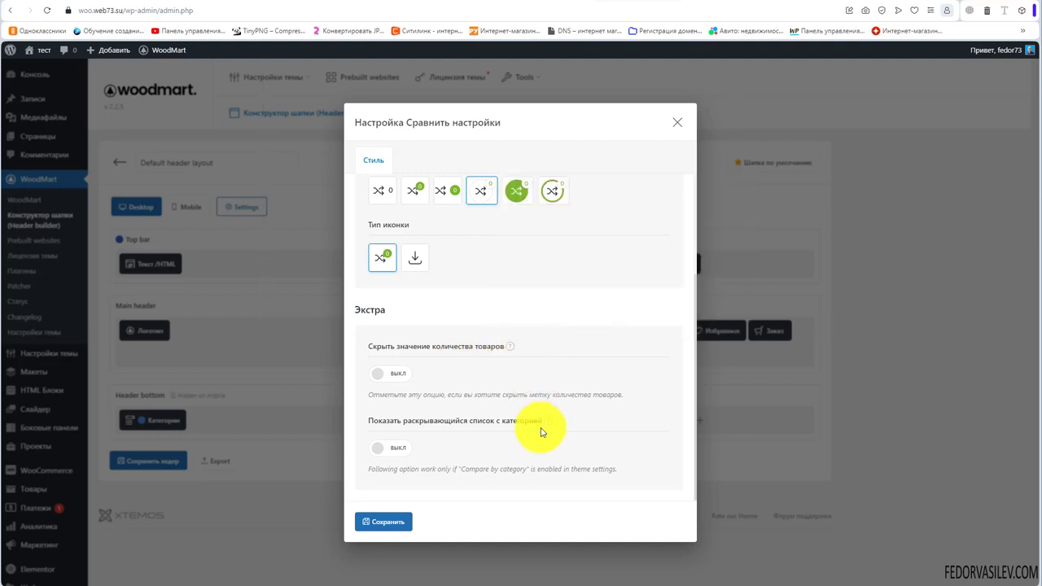
{"action": "mouse_move", "coordinate": [548, 427]}
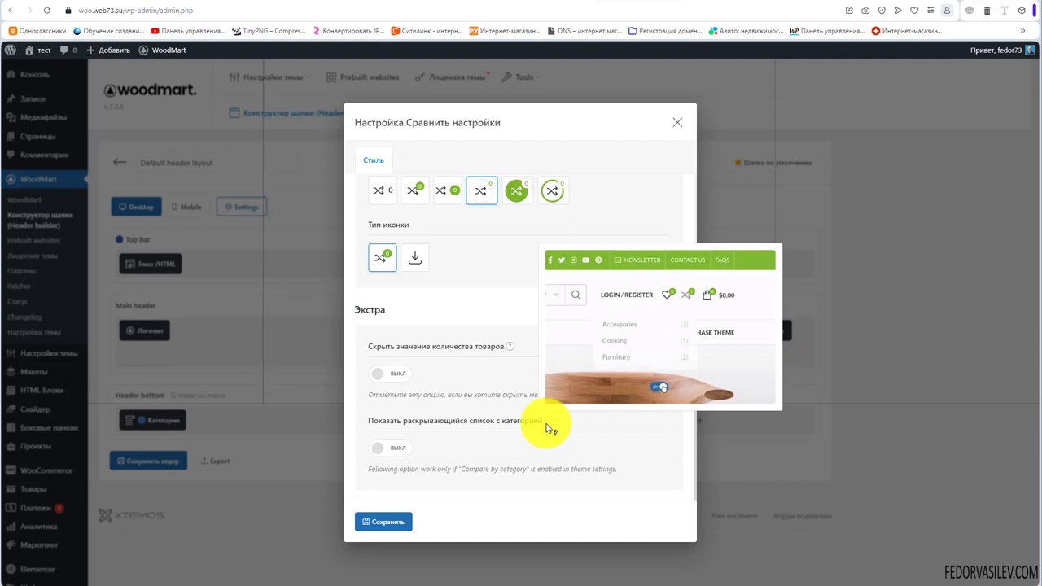
{"action": "left_click", "coordinate": [395, 453]}
{"action": "scroll", "coordinate": [465, 344], "scroll_direction": "up", "scroll_amount": 3}
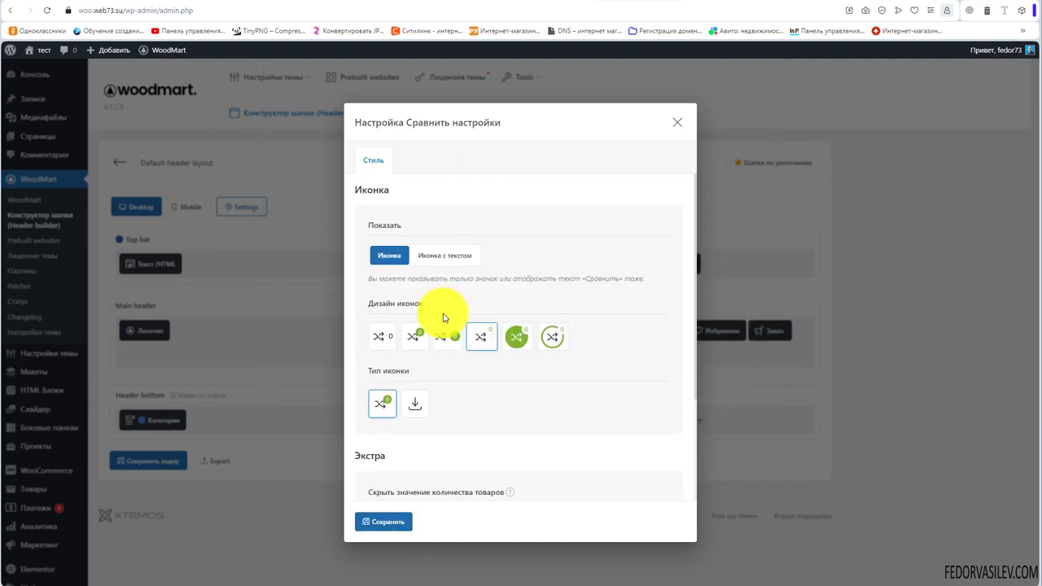
Step: Try the Иконка с текстом display for the Сравнить element and switch back to Иконка
{"action": "left_click", "coordinate": [444, 256]}
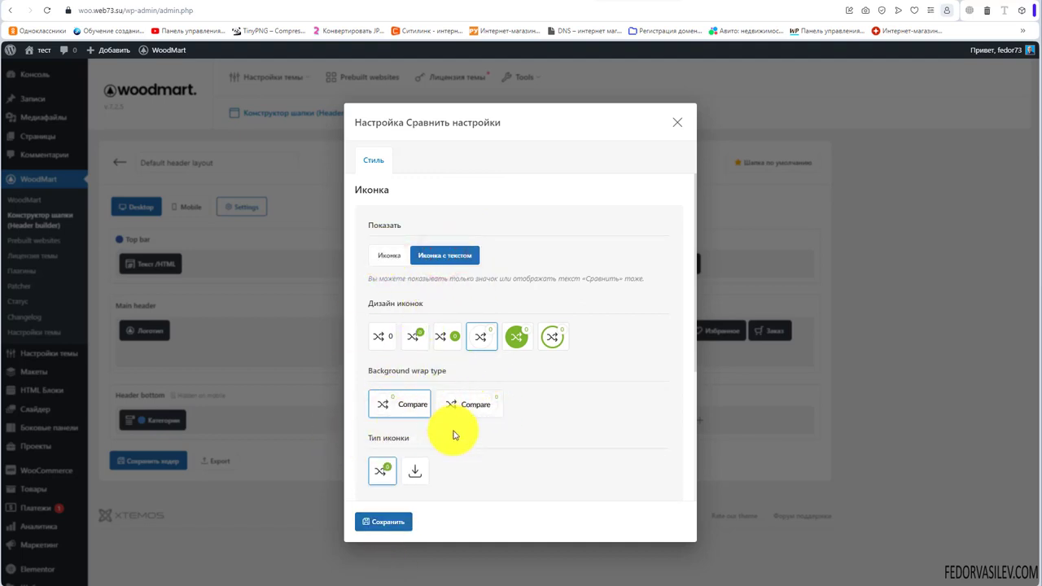
{"action": "scroll", "coordinate": [439, 409], "scroll_direction": "down", "scroll_amount": 2}
{"action": "scroll", "coordinate": [503, 407], "scroll_direction": "up", "scroll_amount": 1}
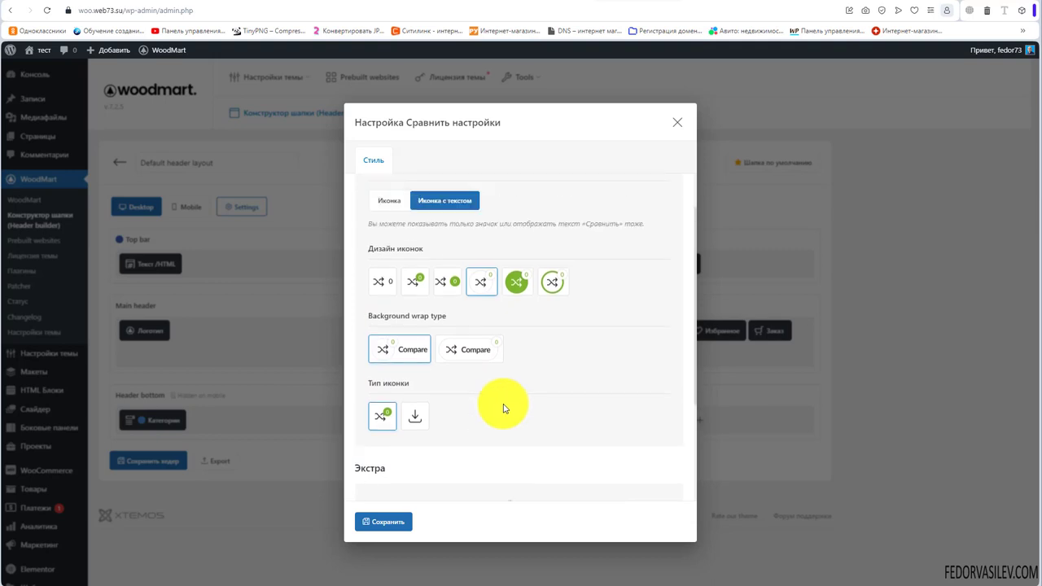
{"action": "scroll", "coordinate": [503, 408], "scroll_direction": "up", "scroll_amount": 1}
{"action": "left_click", "coordinate": [391, 260]}
Step: Save the Сравнить element and the header, and reload the shop page to check the header icons
{"action": "left_click", "coordinate": [368, 517]}
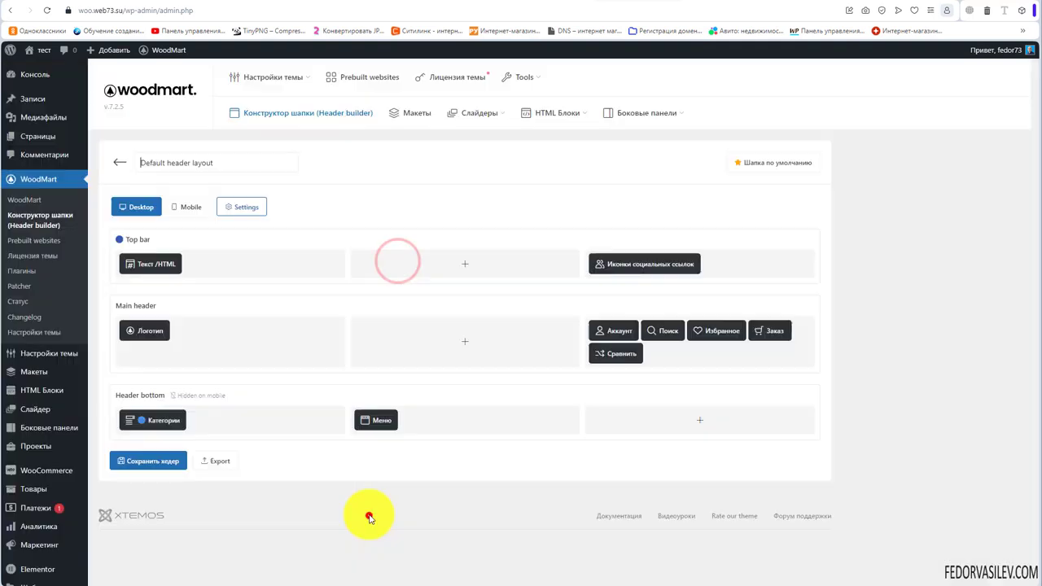
{"action": "left_click", "coordinate": [167, 465]}
{"action": "left_click", "coordinate": [714, 7]}
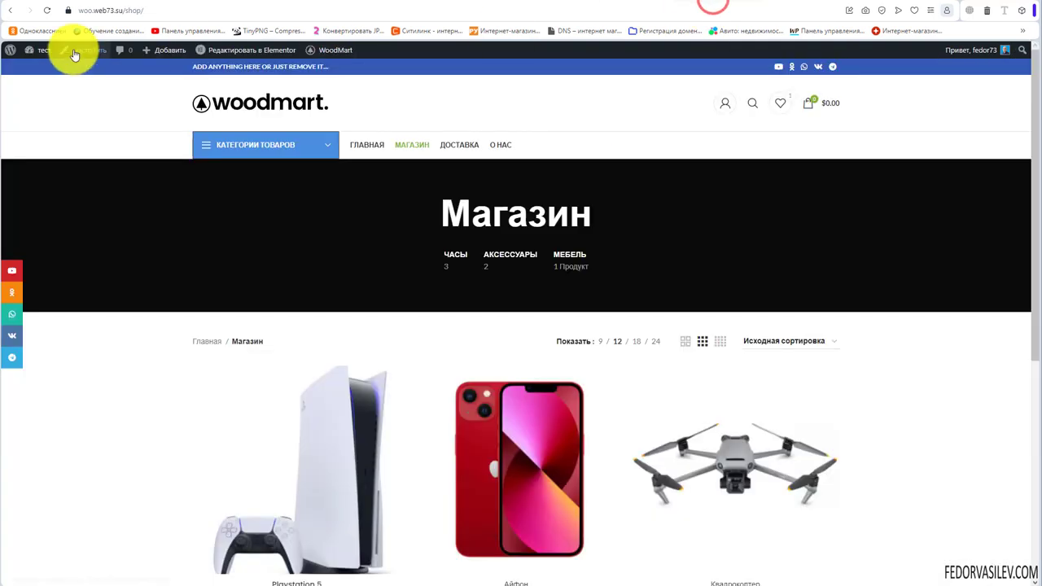
{"action": "left_click", "coordinate": [39, 11]}
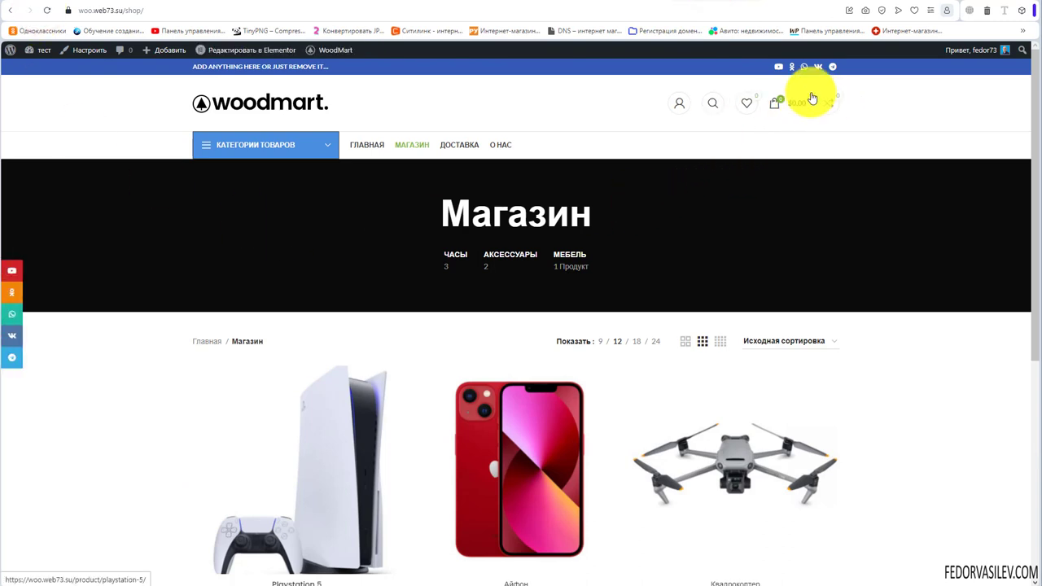
Step: Move the Сравнить element in front of Заказ in the main header and check the icon order on the shop page
{"action": "left_click", "coordinate": [635, 6]}
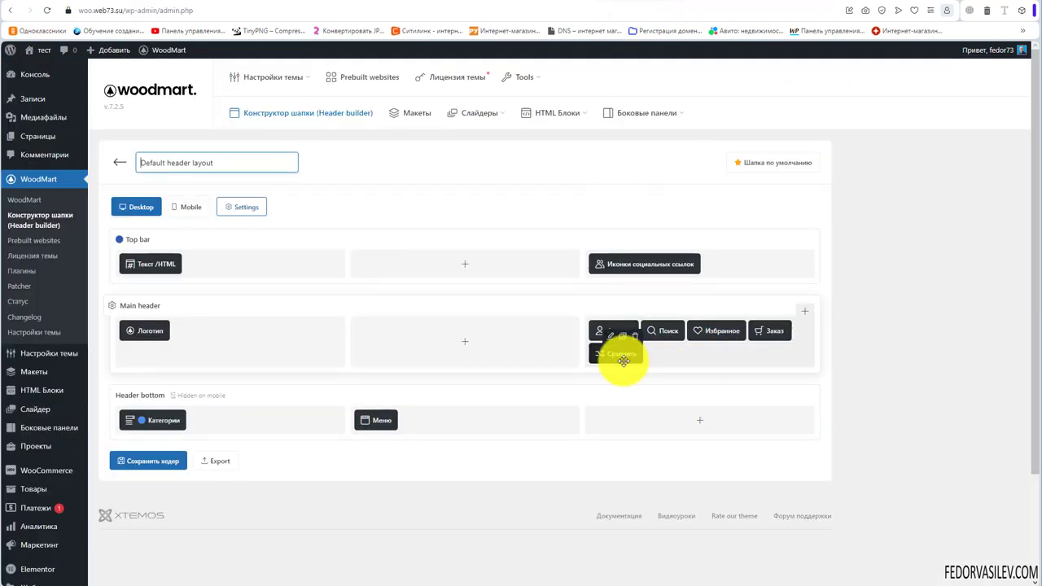
{"action": "left_click_drag", "start_coordinate": [611, 359], "coordinate": [775, 337]}
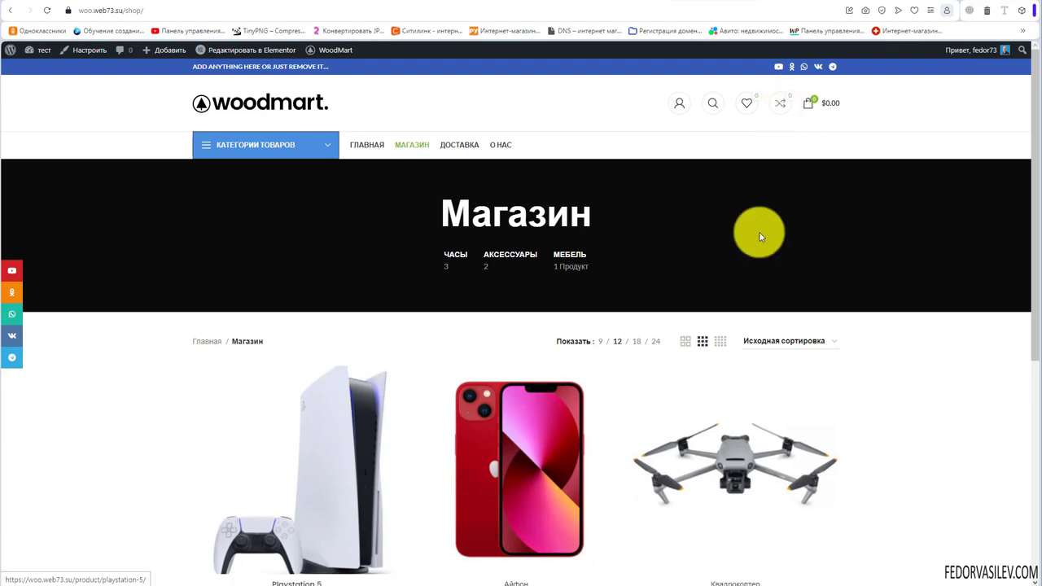
{"action": "scroll", "coordinate": [759, 237], "scroll_direction": "down", "scroll_amount": 3}
{"action": "scroll", "coordinate": [670, 353], "scroll_direction": "up", "scroll_amount": 3}
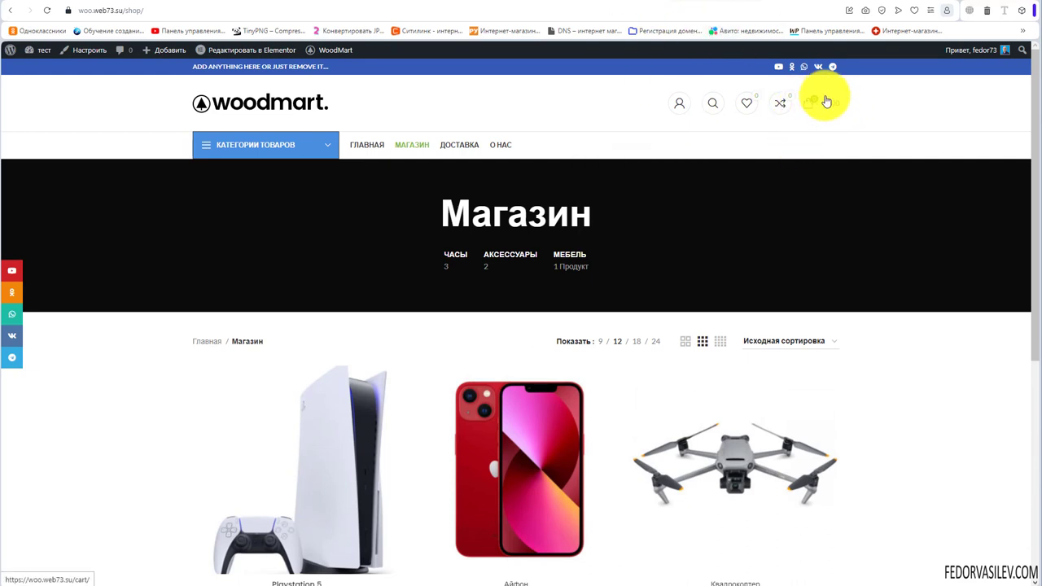
Step: Open the Заказ element's settings in the header builder and preview the Скрытая боковая панель and Выпадающий список positions
{"action": "left_click", "coordinate": [643, 0]}
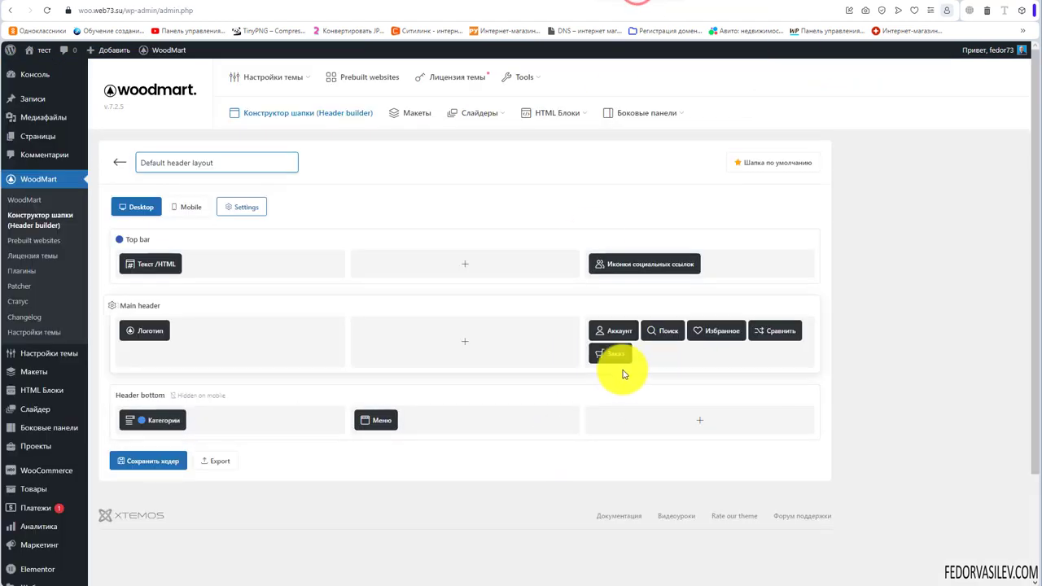
{"action": "left_click", "coordinate": [599, 336]}
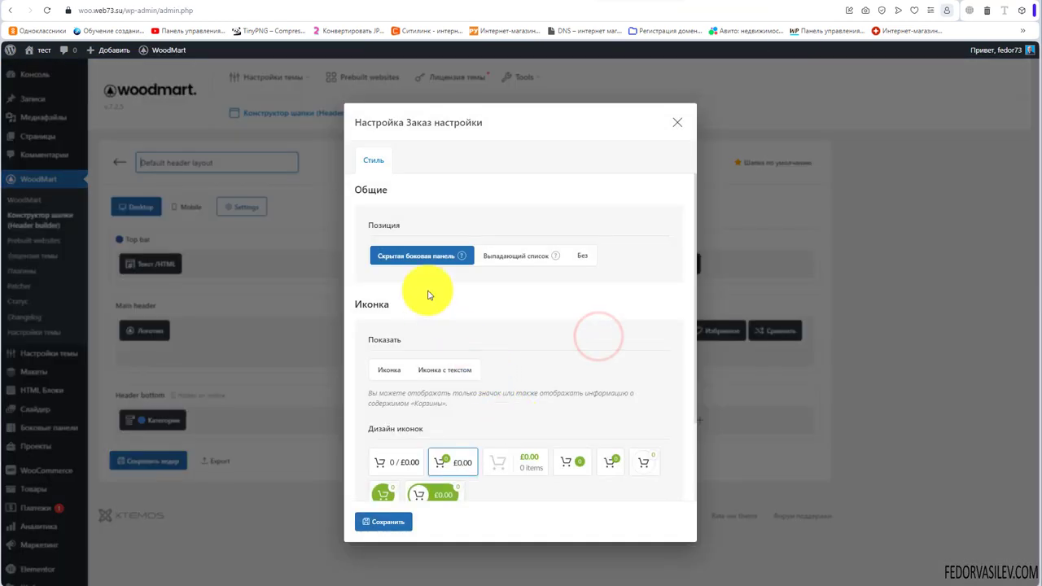
{"action": "mouse_move", "coordinate": [462, 259]}
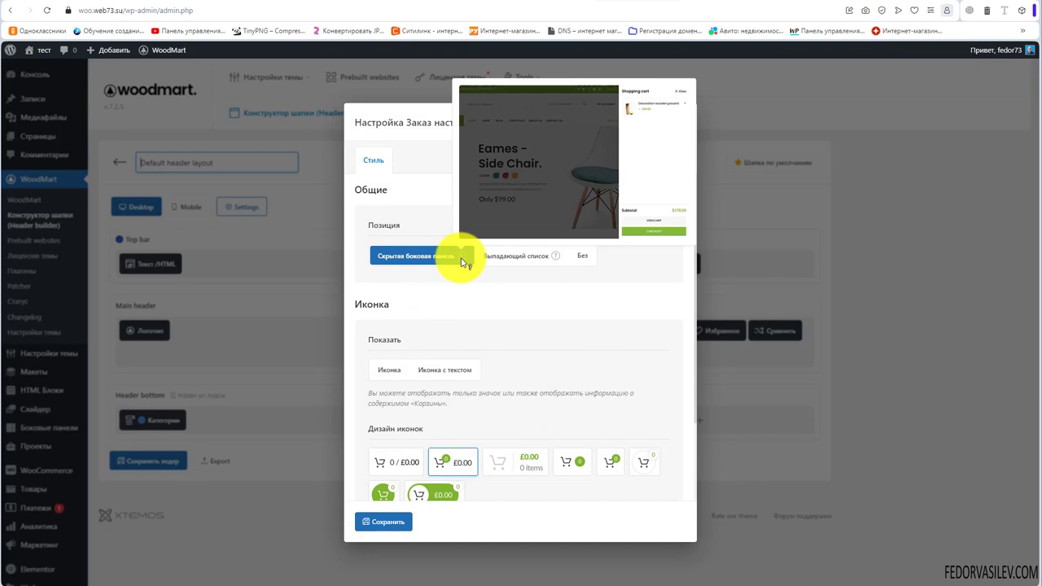
{"action": "mouse_move", "coordinate": [558, 257]}
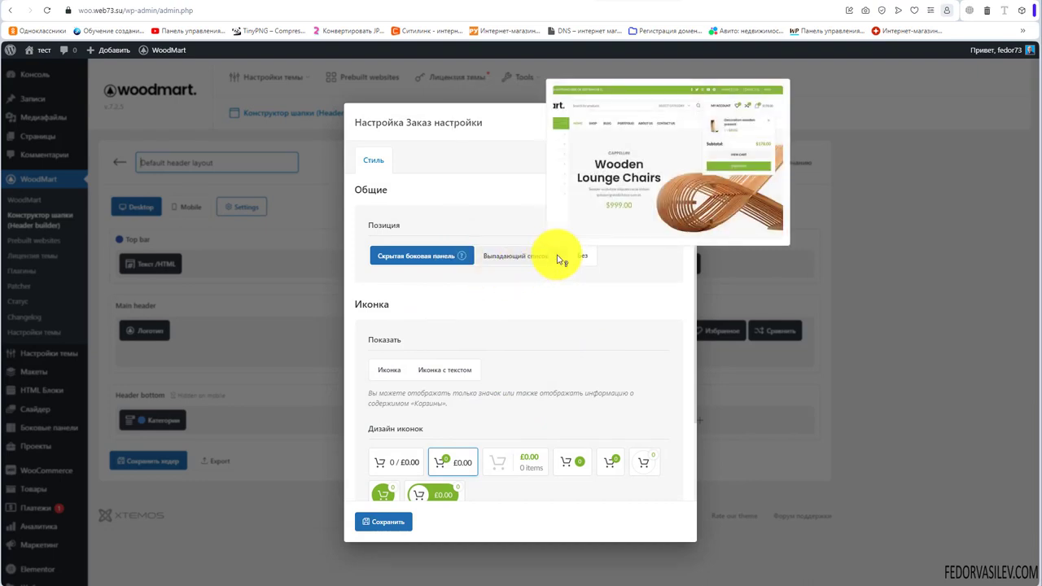
{"action": "scroll", "coordinate": [439, 277], "scroll_direction": "down", "scroll_amount": 1}
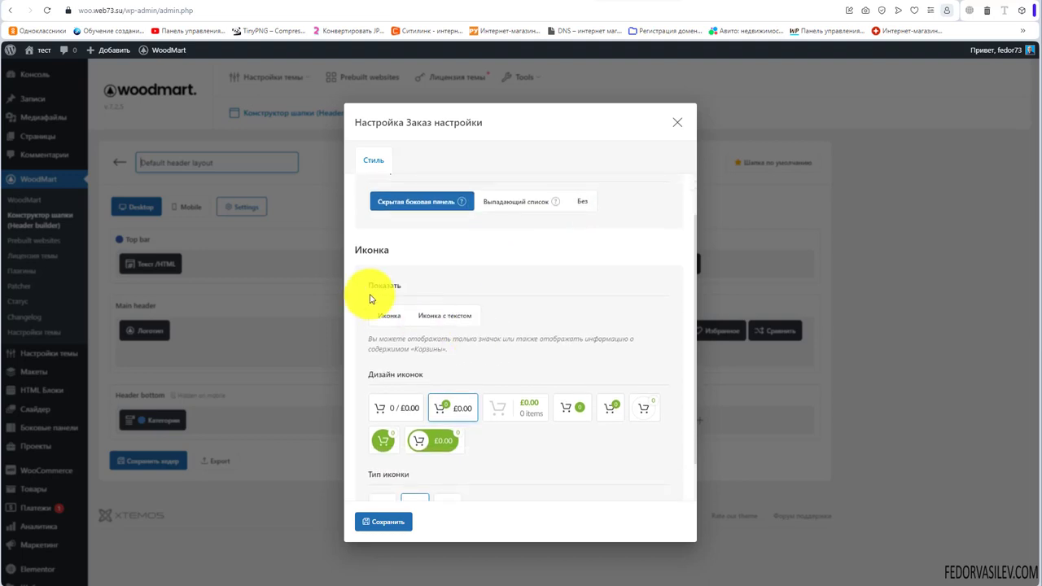
Step: Set the Заказ element's display to Иконка with the sixth icon design, save the element and the header, and check the storefront
{"action": "left_click", "coordinate": [388, 319]}
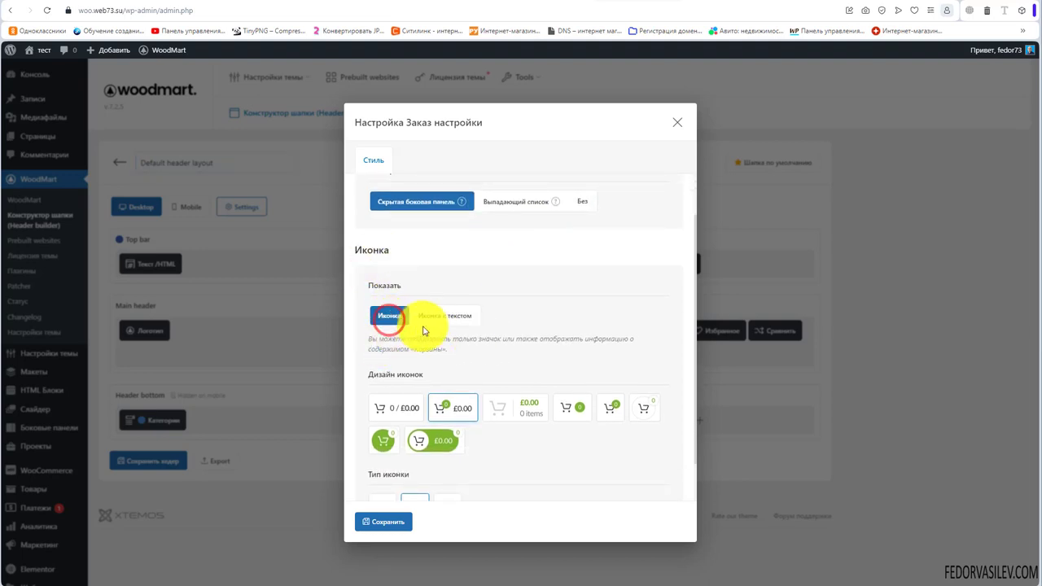
{"action": "left_click", "coordinate": [437, 317]}
{"action": "left_click", "coordinate": [389, 315]}
{"action": "scroll", "coordinate": [445, 346], "scroll_direction": "down", "scroll_amount": 1}
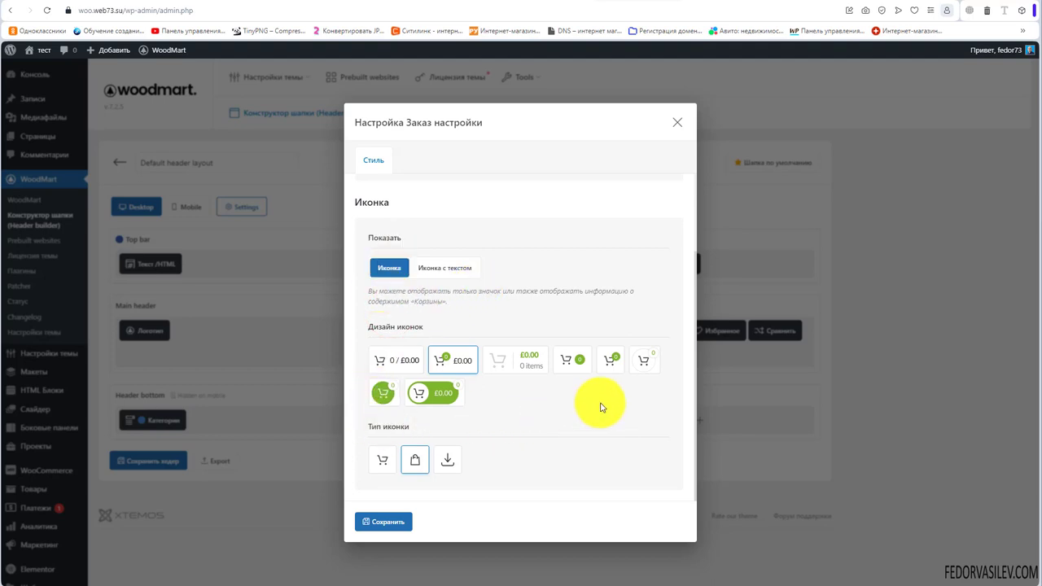
{"action": "left_click", "coordinate": [641, 359]}
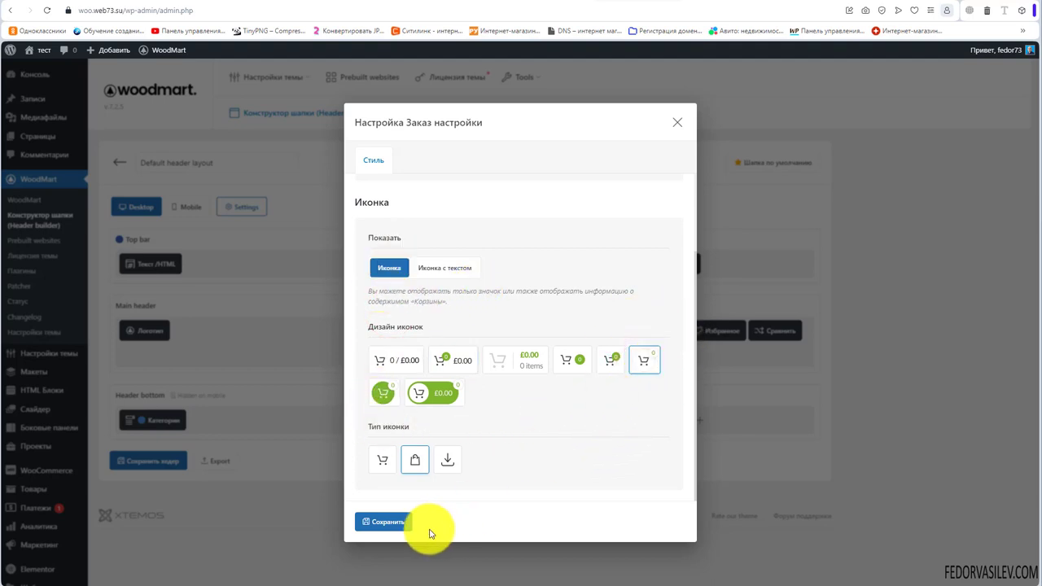
{"action": "left_click", "coordinate": [394, 521]}
{"action": "left_click", "coordinate": [147, 459]}
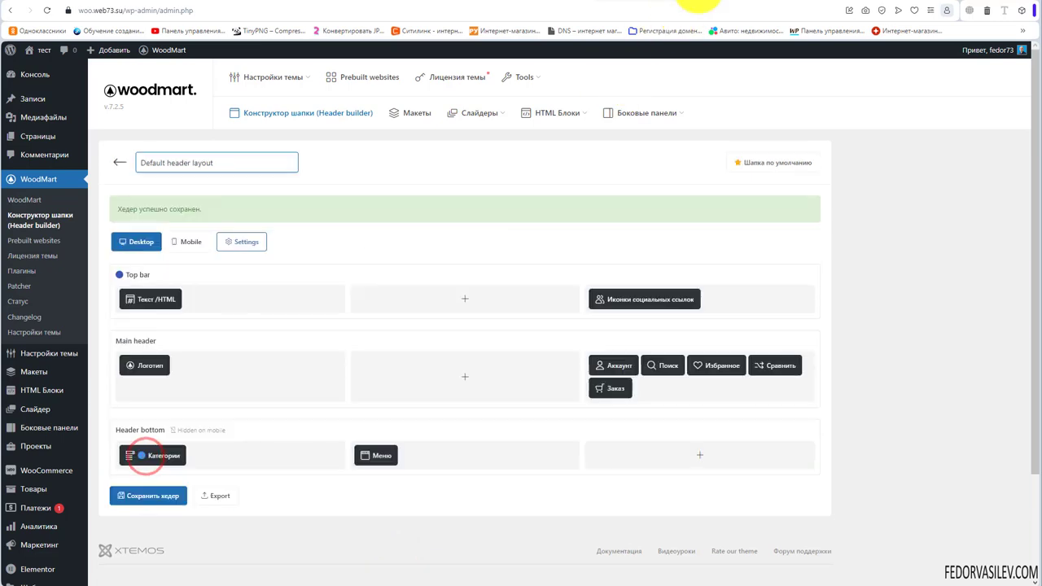
{"action": "left_click", "coordinate": [697, 4]}
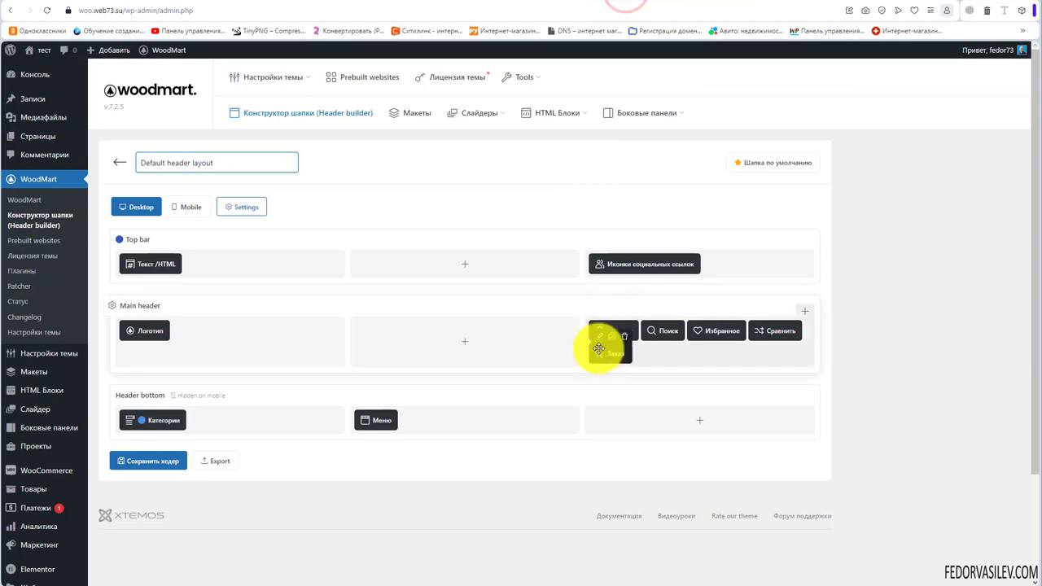
Step: Change the Заказ element to the third icon design, showing the price and item count, and save the element and the header
{"action": "left_click", "coordinate": [600, 334]}
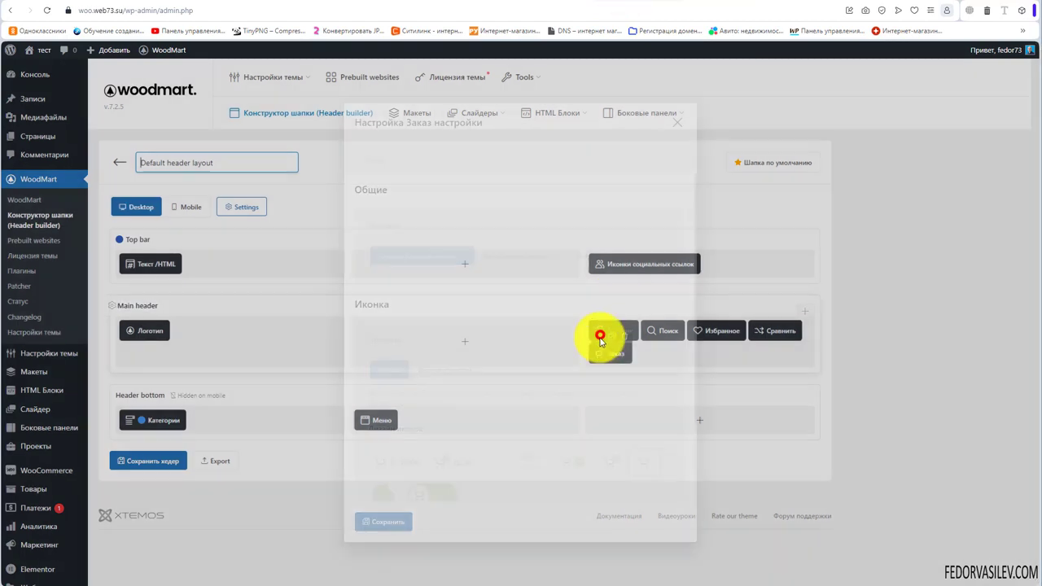
{"action": "scroll", "coordinate": [589, 403], "scroll_direction": "down", "scroll_amount": 2}
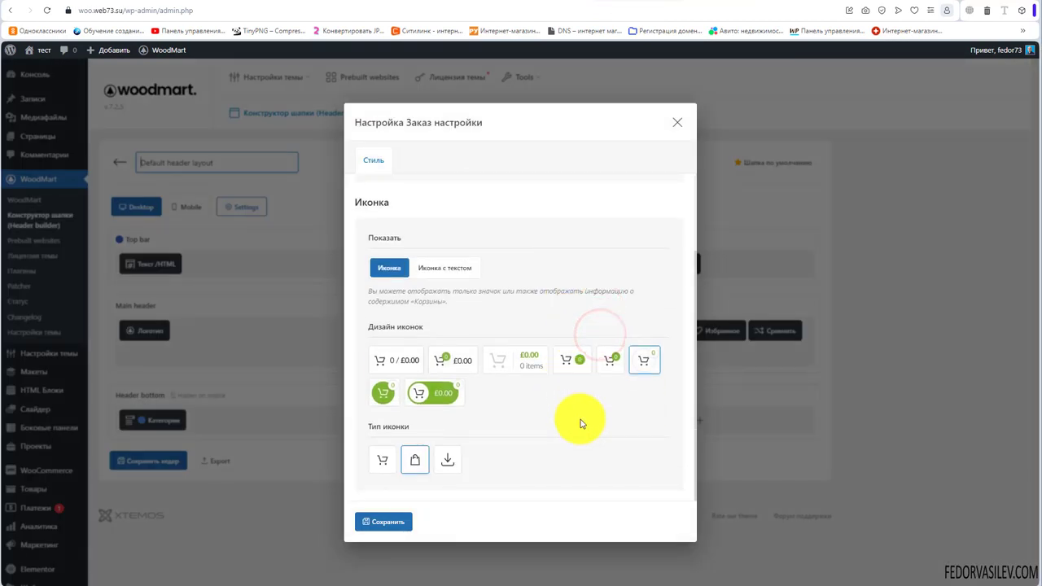
{"action": "left_click", "coordinate": [505, 357]}
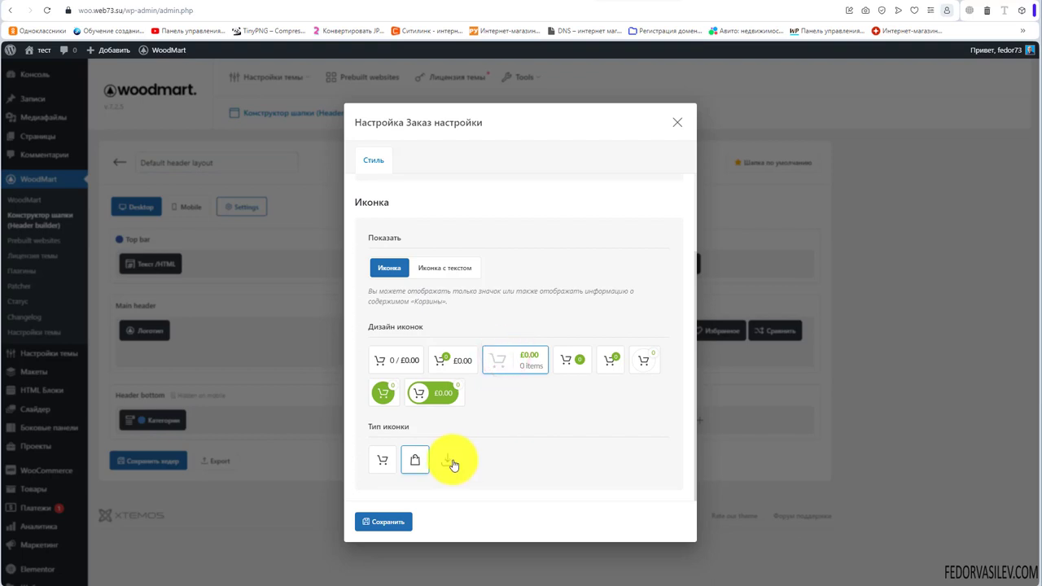
{"action": "scroll", "coordinate": [453, 261], "scroll_direction": "up", "scroll_amount": 2}
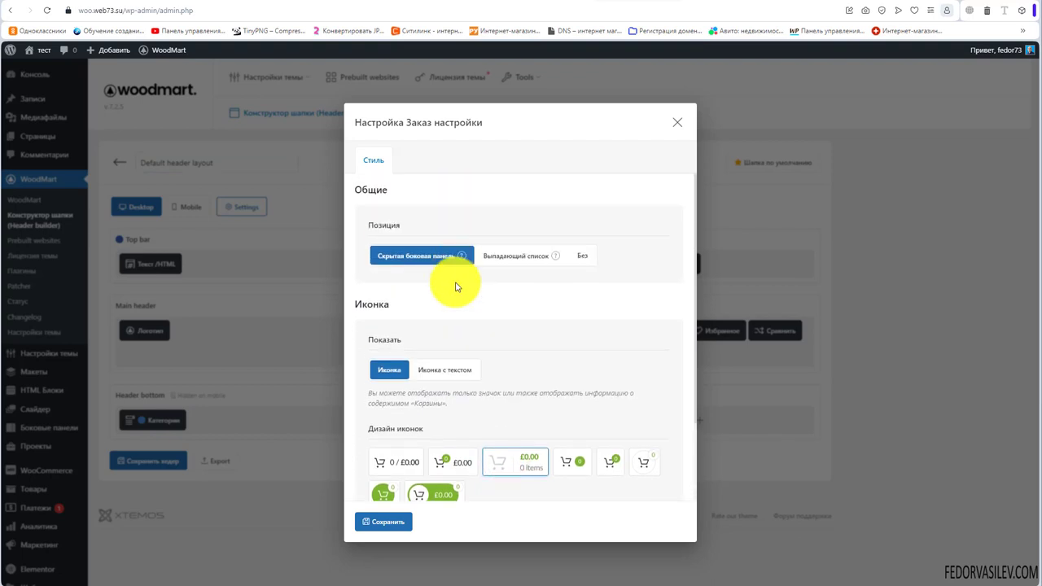
{"action": "scroll", "coordinate": [456, 286], "scroll_direction": "down", "scroll_amount": 2}
{"action": "left_click", "coordinate": [384, 522]}
{"action": "left_click", "coordinate": [141, 462]}
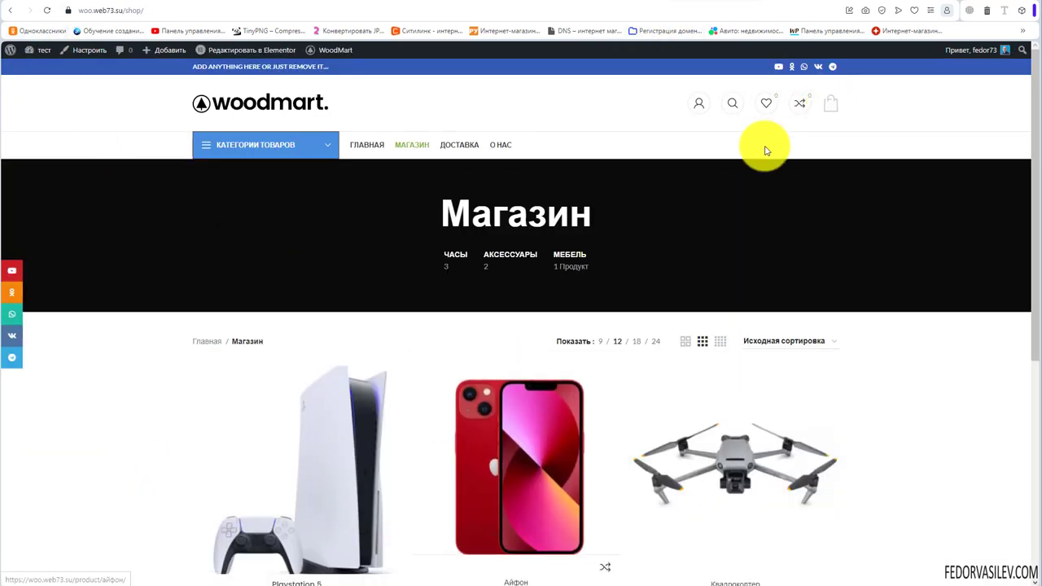
Step: Add the Квадрокоптер product to the cart on the shop page and review the cart page
{"action": "scroll", "coordinate": [721, 233], "scroll_direction": "down", "scroll_amount": 3}
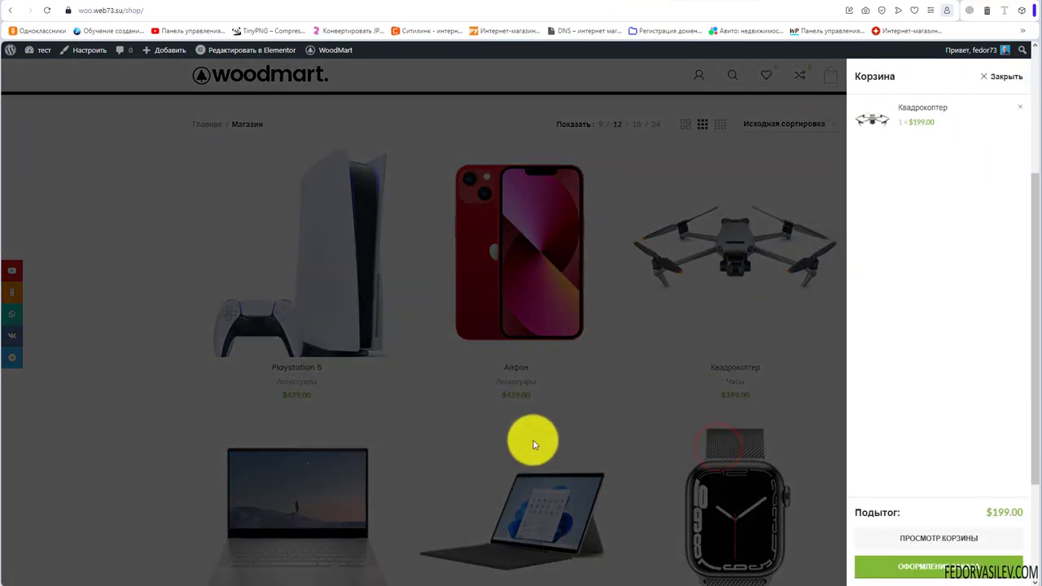
{"action": "scroll", "coordinate": [779, 380], "scroll_direction": "up", "scroll_amount": 3}
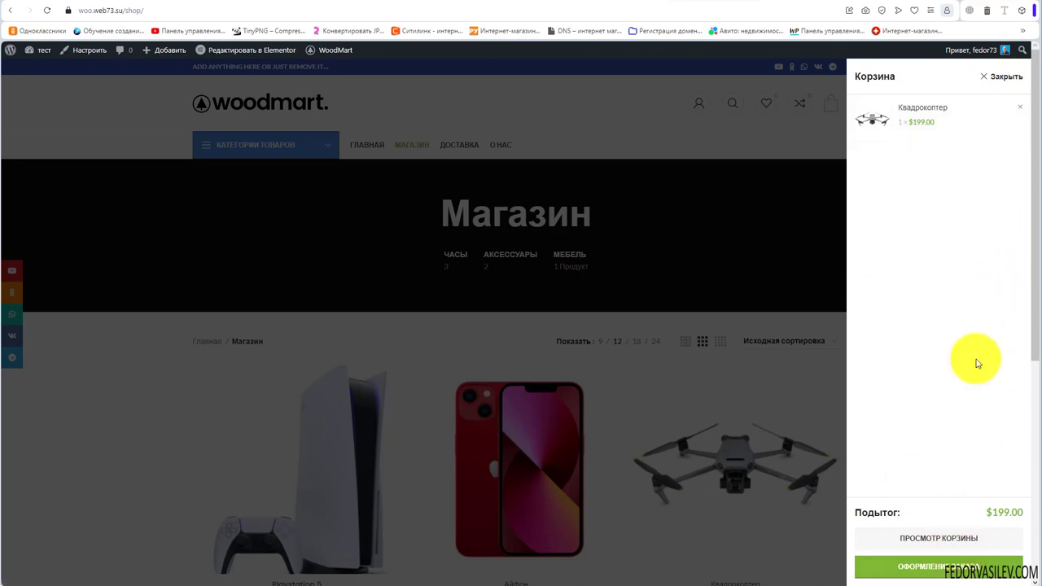
{"action": "left_click", "coordinate": [922, 539]}
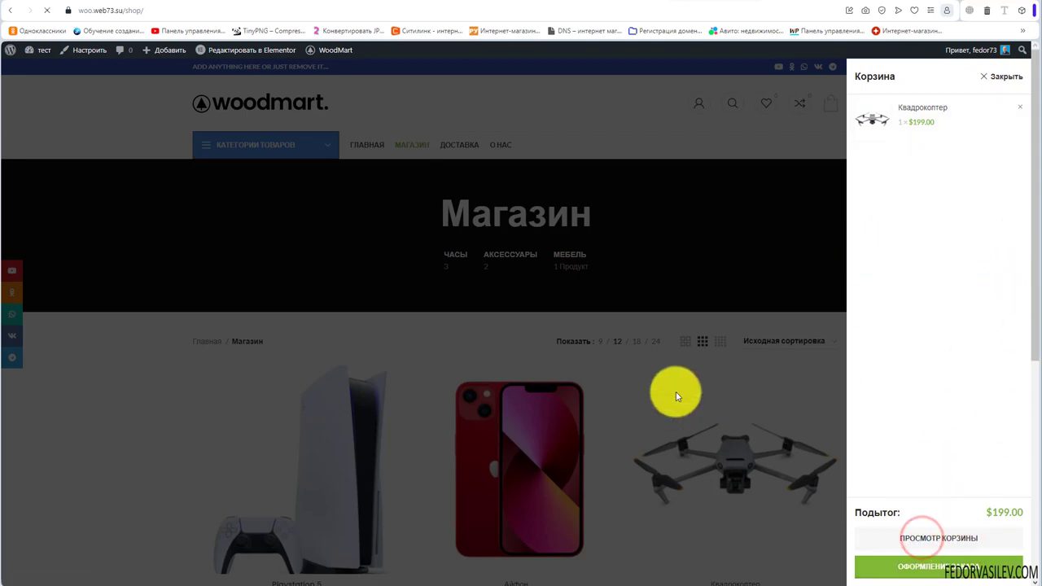
{"action": "scroll", "coordinate": [536, 358], "scroll_direction": "down", "scroll_amount": 1}
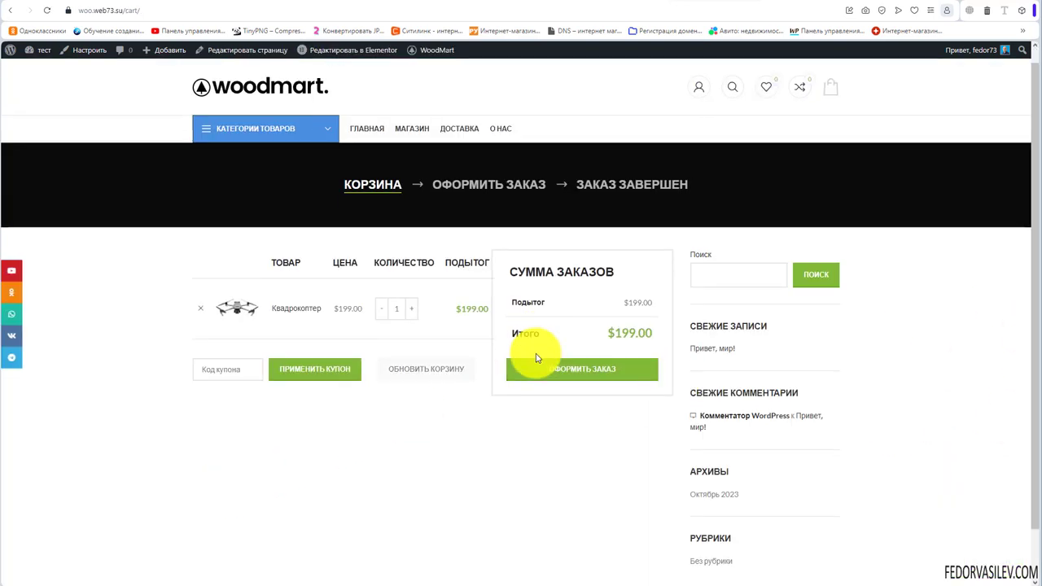
{"action": "scroll", "coordinate": [535, 355], "scroll_direction": "down", "scroll_amount": 2}
{"action": "scroll", "coordinate": [530, 354], "scroll_direction": "up", "scroll_amount": 3}
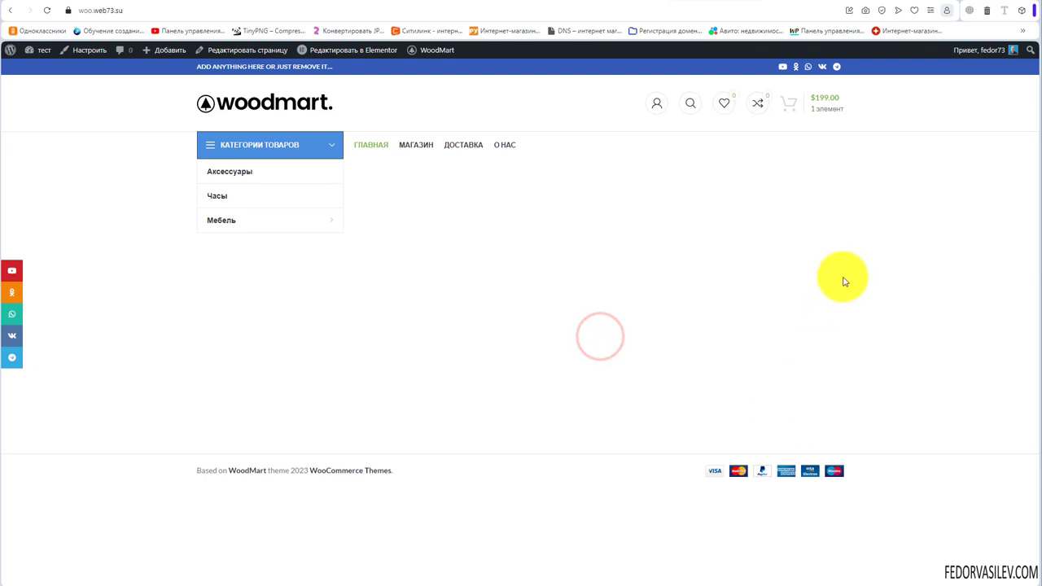
Step: Check the cart widget on the home page against the Заказ element's display, icon design and icon type settings
{"action": "left_click", "coordinate": [807, 107]}
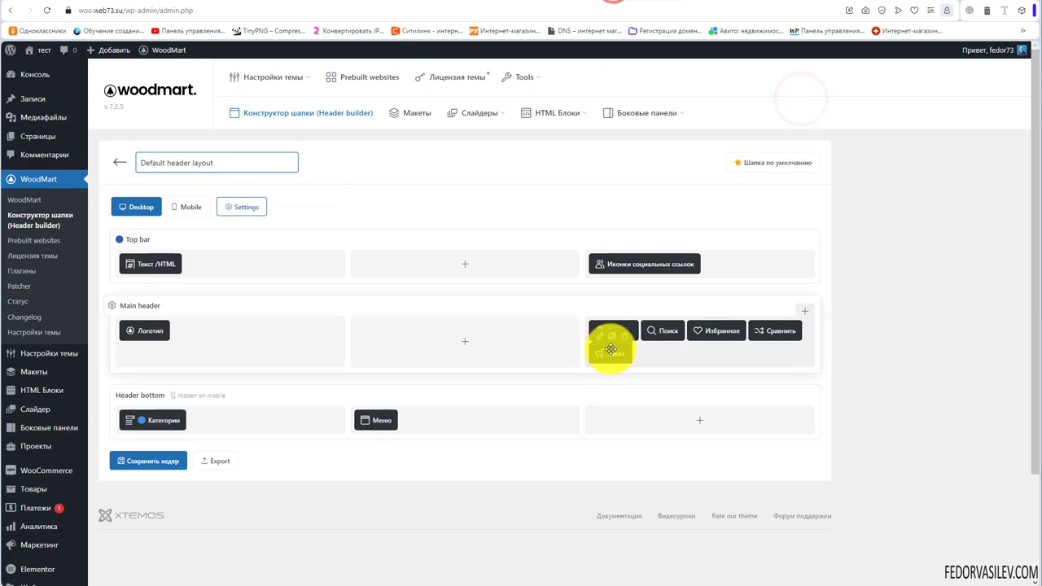
{"action": "left_click_drag", "start_coordinate": [612, 345], "coordinate": [600, 340]}
{"action": "left_click", "coordinate": [600, 337]}
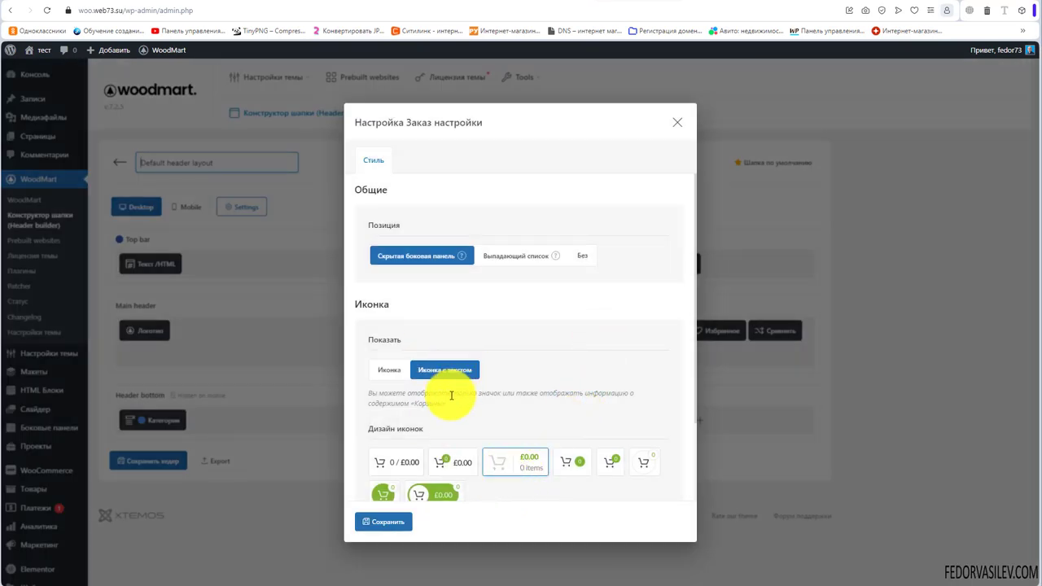
{"action": "scroll", "coordinate": [495, 284], "scroll_direction": "down", "scroll_amount": 2}
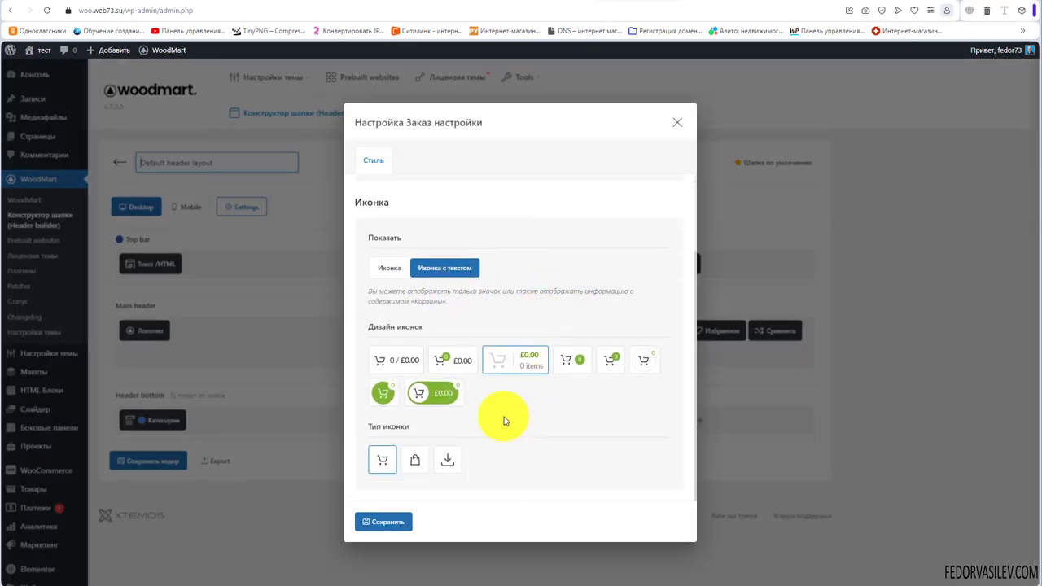
{"action": "left_click", "coordinate": [678, 122]}
{"action": "left_click", "coordinate": [688, 2]}
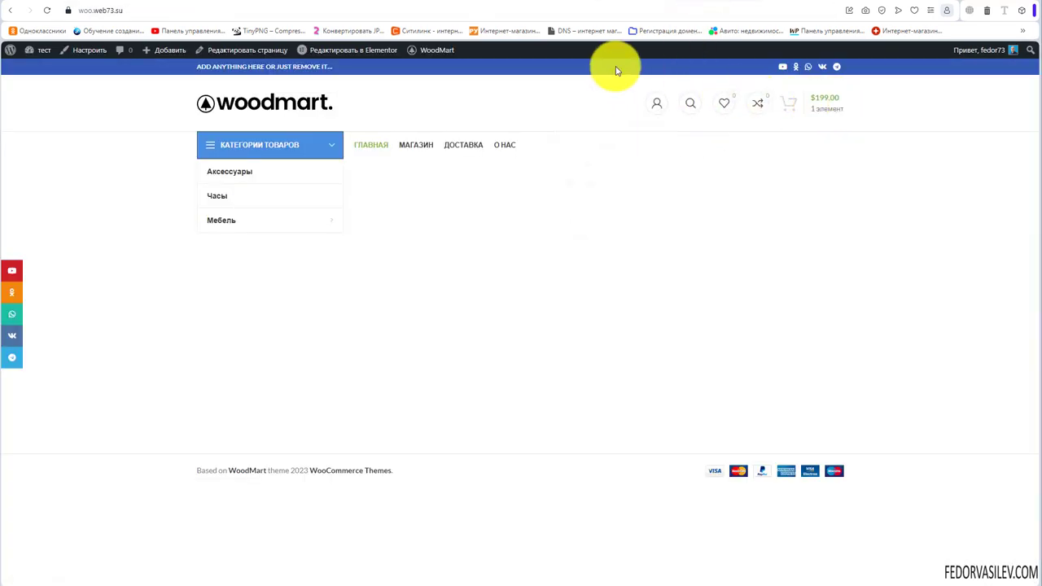
{"action": "left_click", "coordinate": [593, 4]}
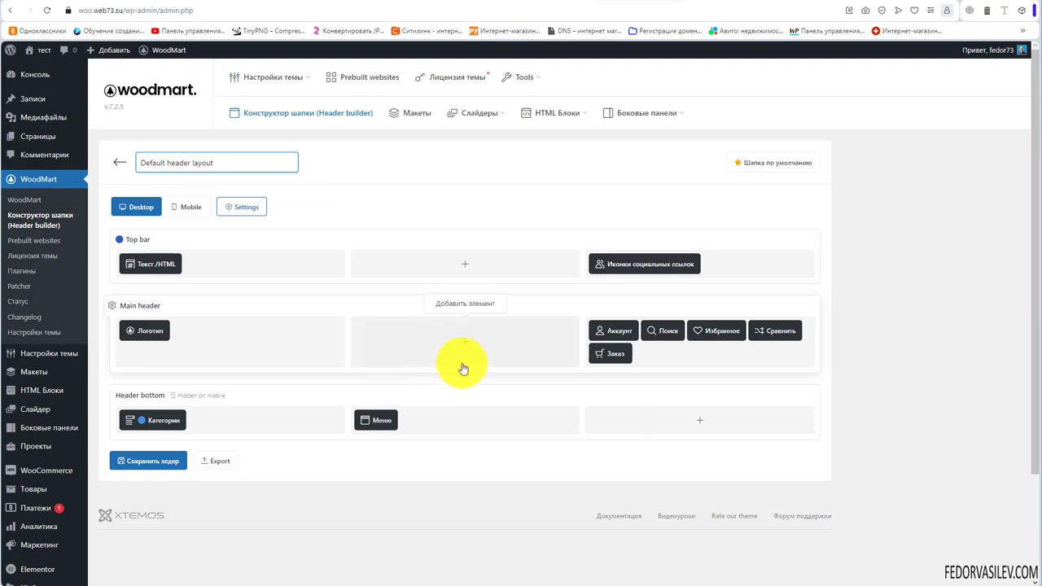
Step: Review the elements available for the top bar's middle column and the main header's Логотип settings, without changing anything
{"action": "left_click", "coordinate": [464, 263]}
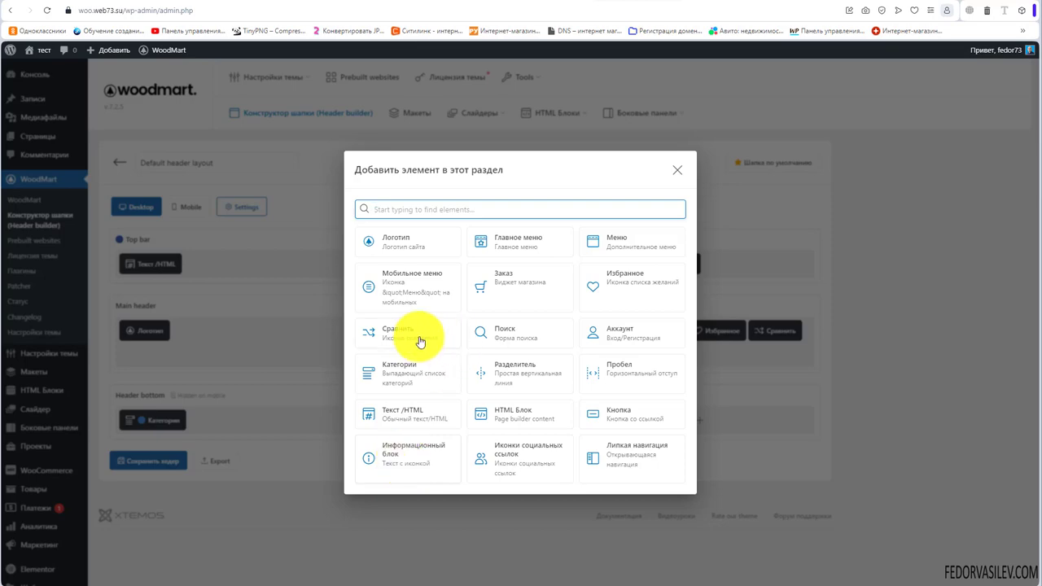
{"action": "left_click", "coordinate": [676, 170]}
{"action": "left_click", "coordinate": [134, 325]}
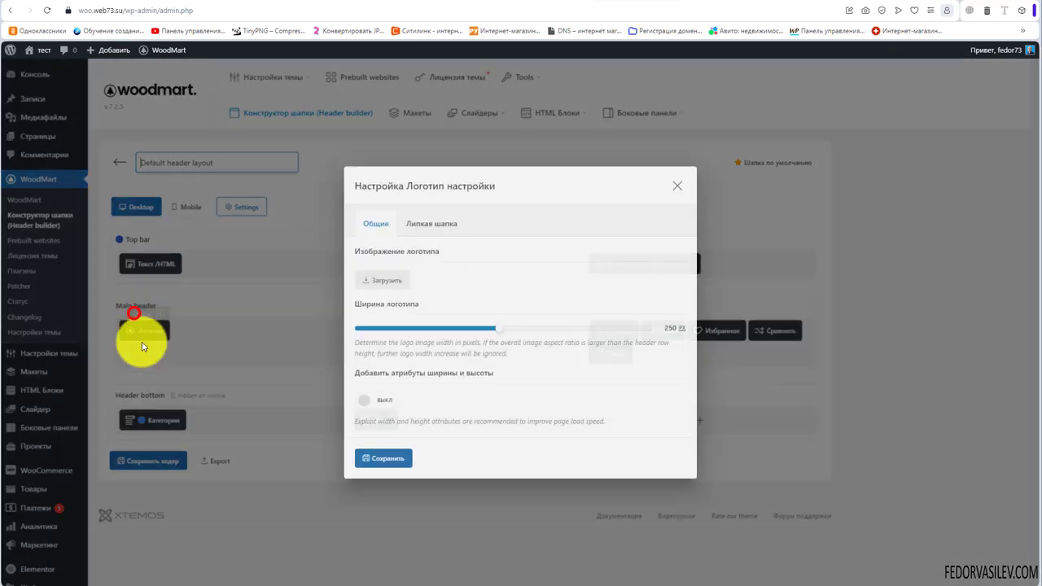
{"action": "left_click", "coordinate": [677, 186]}
{"action": "left_click", "coordinate": [465, 259]}
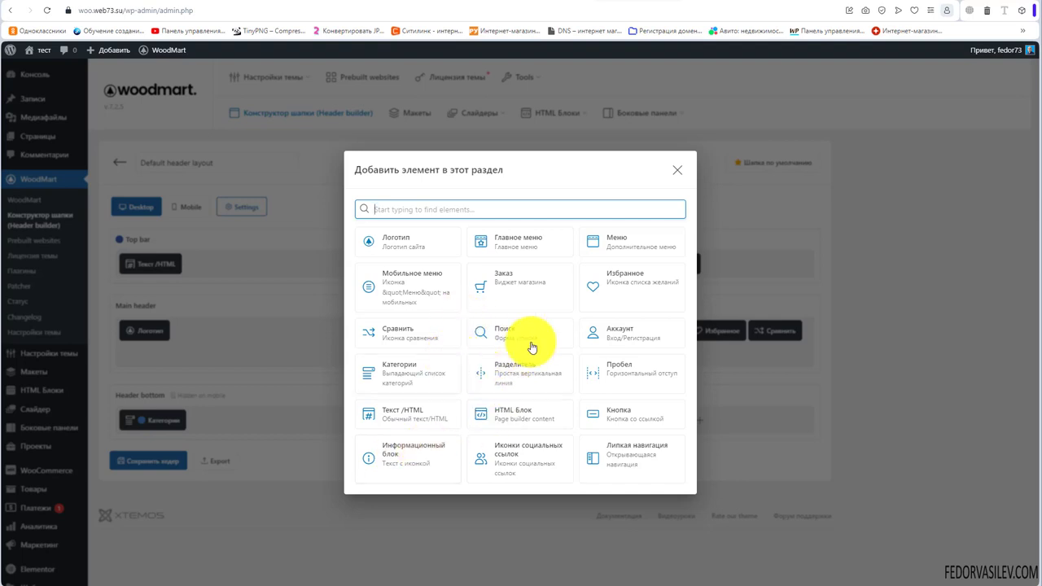
{"action": "left_click", "coordinate": [674, 169]}
Step: Review the mobile header layout, return to the desktop layout and view the elements available for the main header's middle column
{"action": "left_click", "coordinate": [184, 206]}
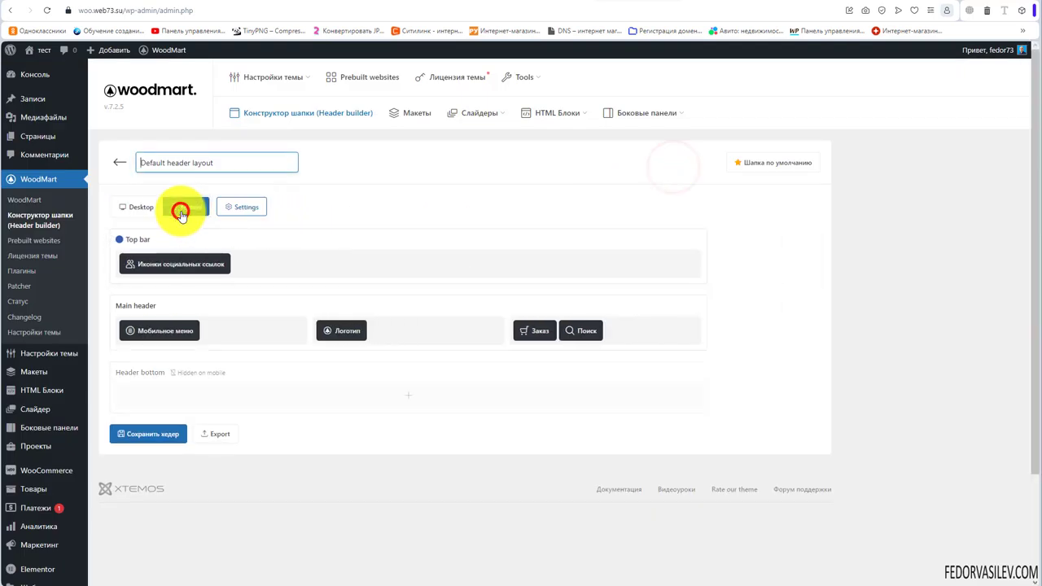
{"action": "mouse_move", "coordinate": [529, 332]}
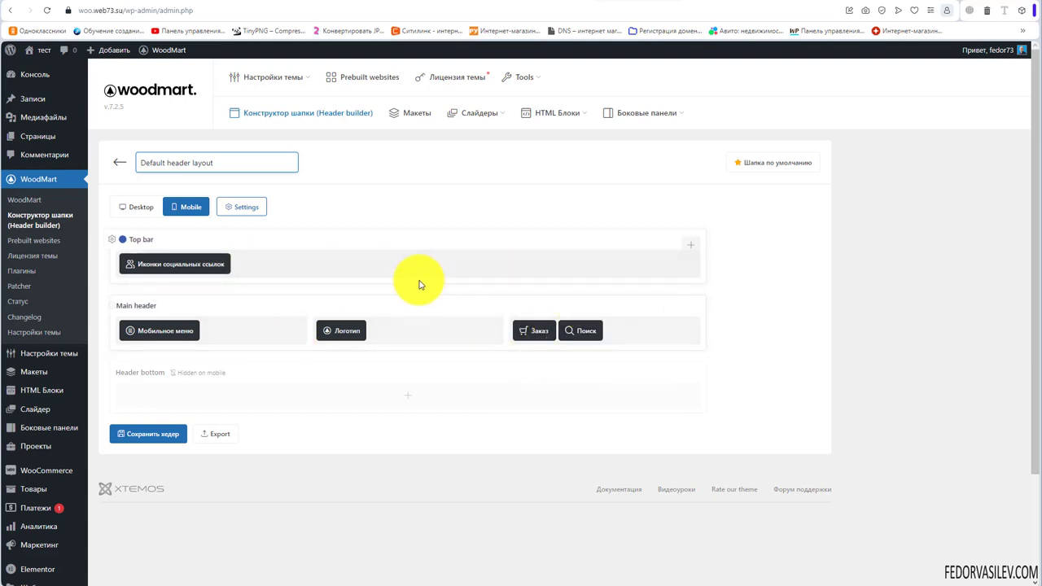
{"action": "left_click", "coordinate": [138, 207]}
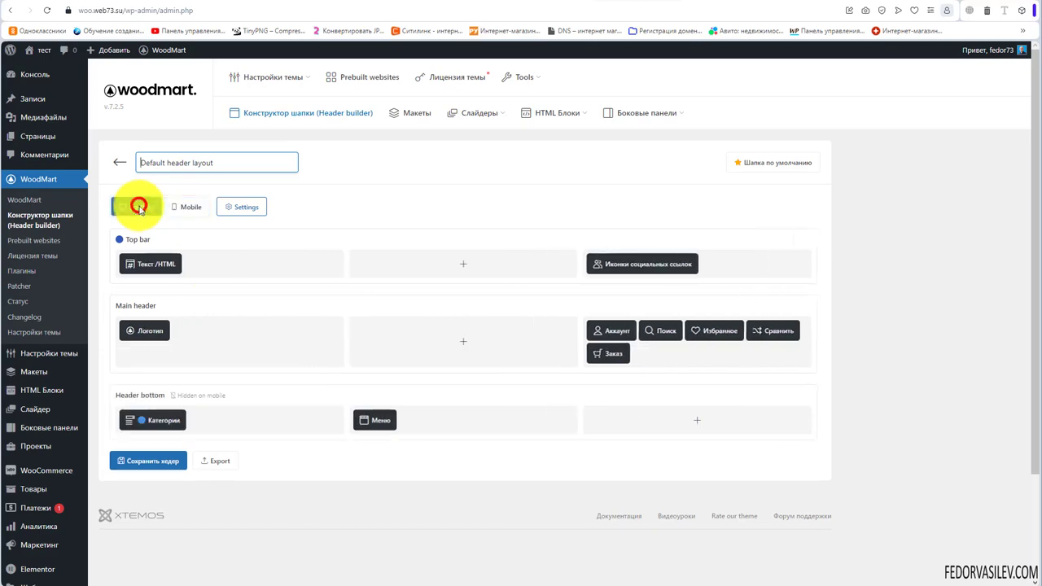
{"action": "left_click", "coordinate": [456, 344]}
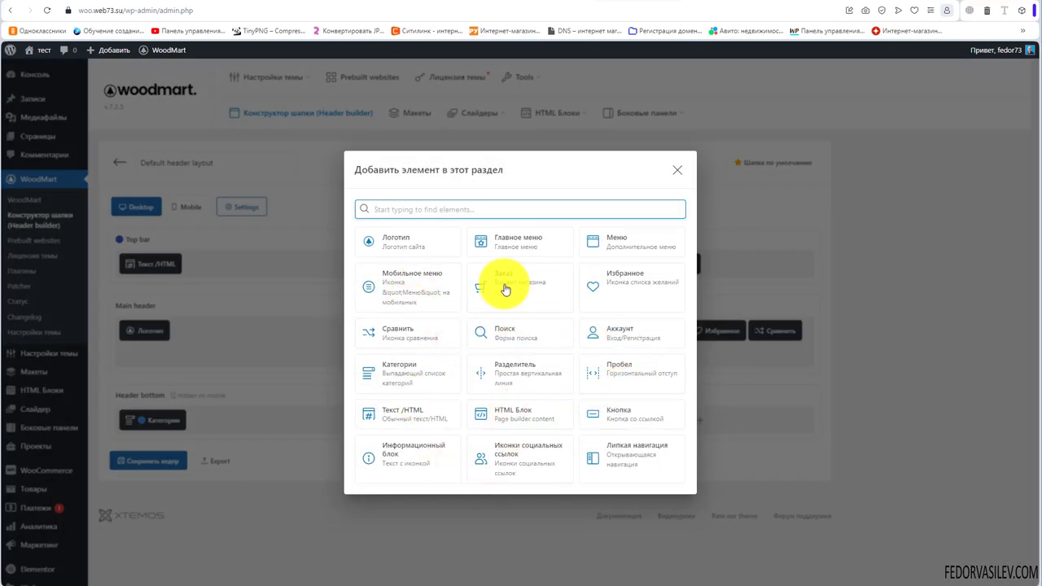
{"action": "left_click", "coordinate": [676, 172]}
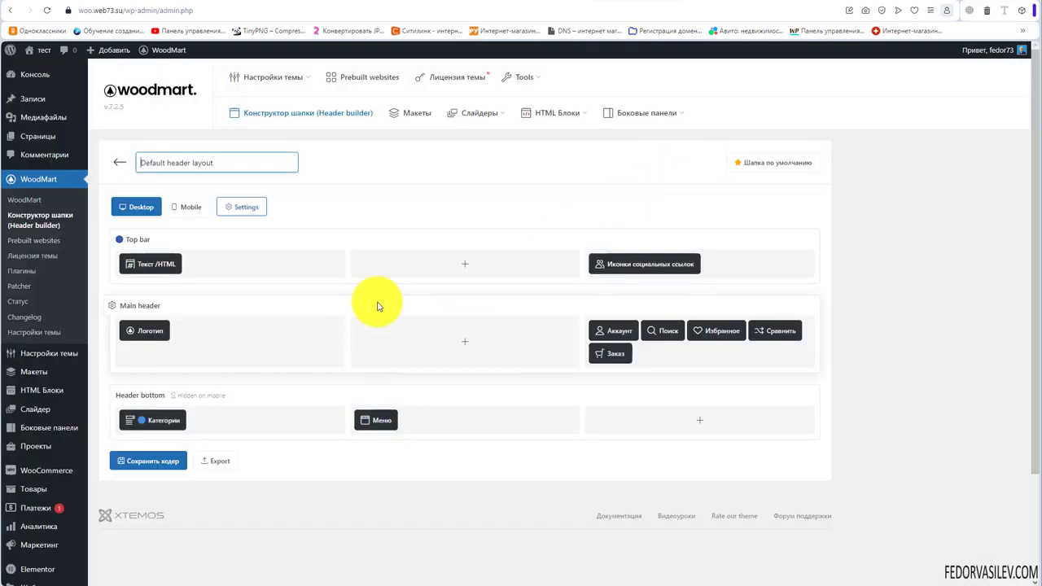